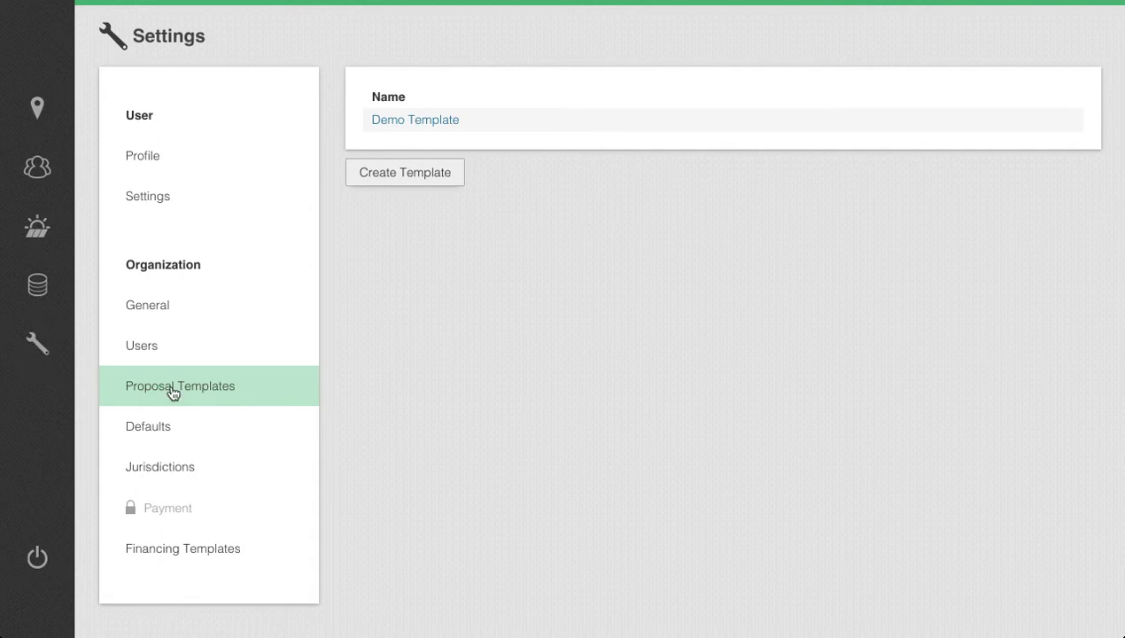
Create a new proposal template named "Live Template".
{"action": "left_click", "coordinate": [406, 174]}
{"action": "left_click", "coordinate": [546, 307]}
{"action": "type", "text": "Live Template"}
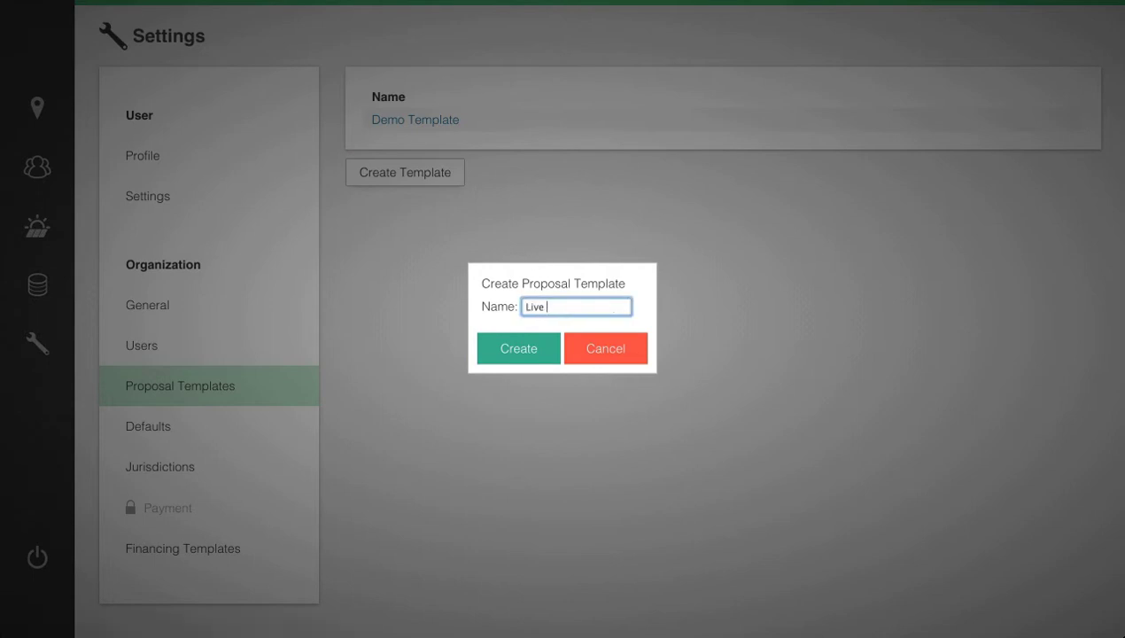
{"action": "left_click", "coordinate": [524, 359]}
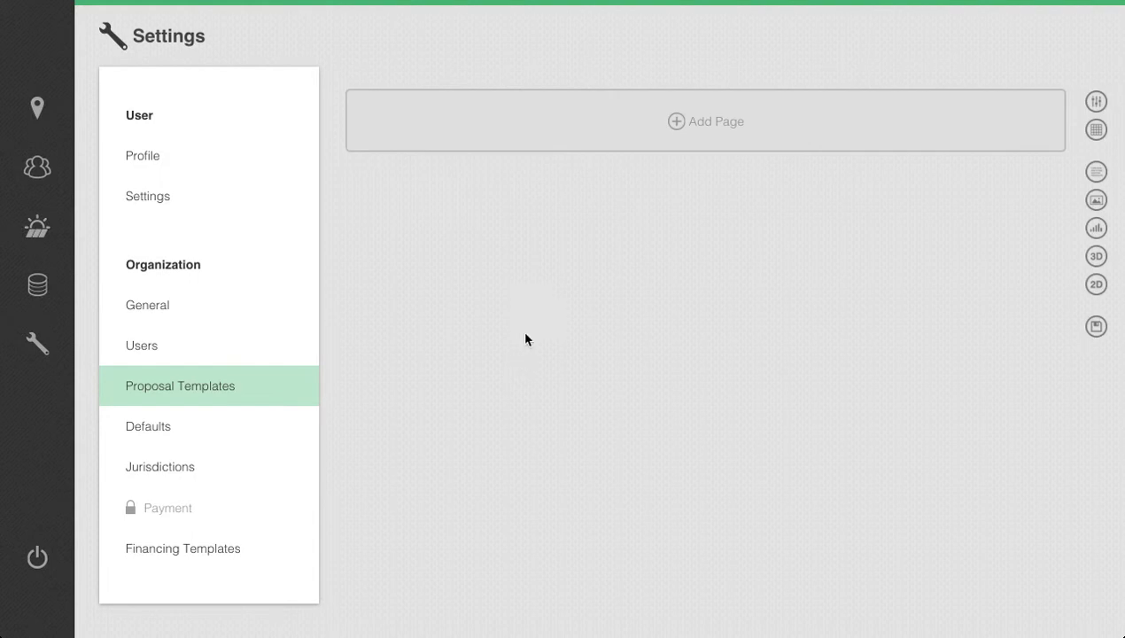
Add a blank page to the template and show its layout grid.
{"action": "left_click", "coordinate": [626, 133]}
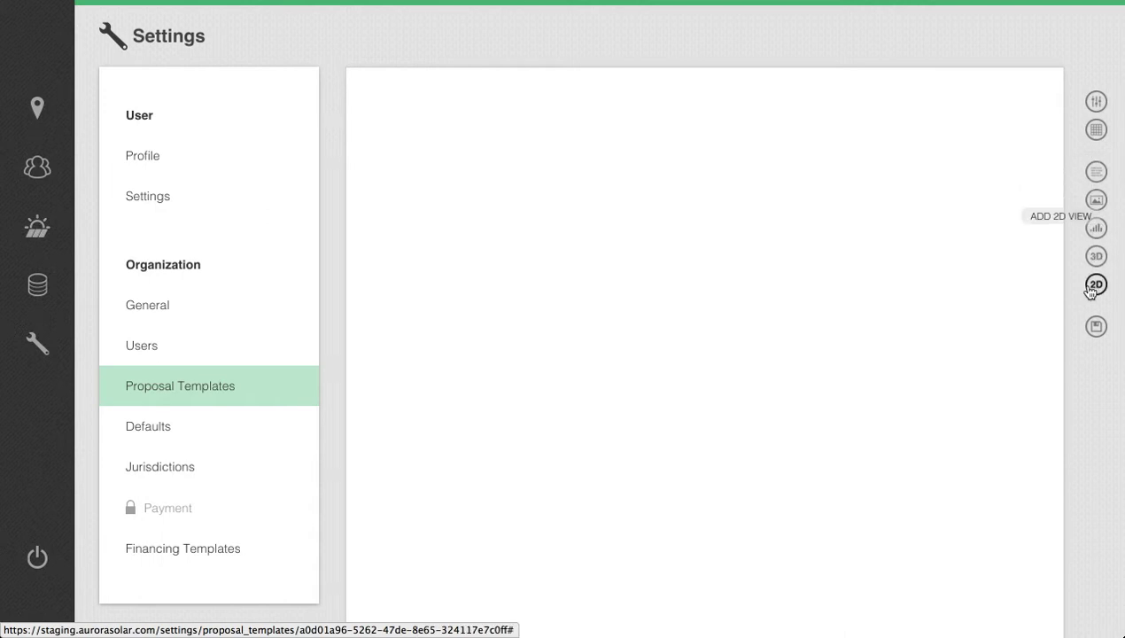
{"action": "left_click", "coordinate": [1097, 132]}
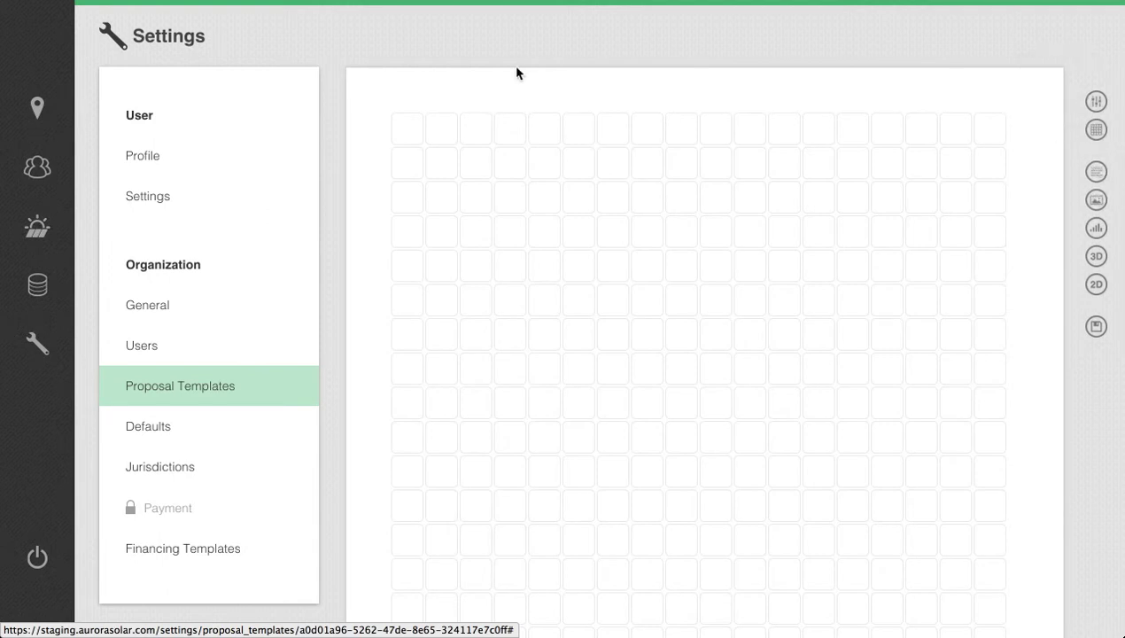
Place an image box about 10 columns by 9 rows in the page's upper-left corner and load your-logo-here.jpg into it.
{"action": "left_click_drag", "start_coordinate": [405, 131], "coordinate": [711, 394]}
{"action": "left_click", "coordinate": [665, 376]}
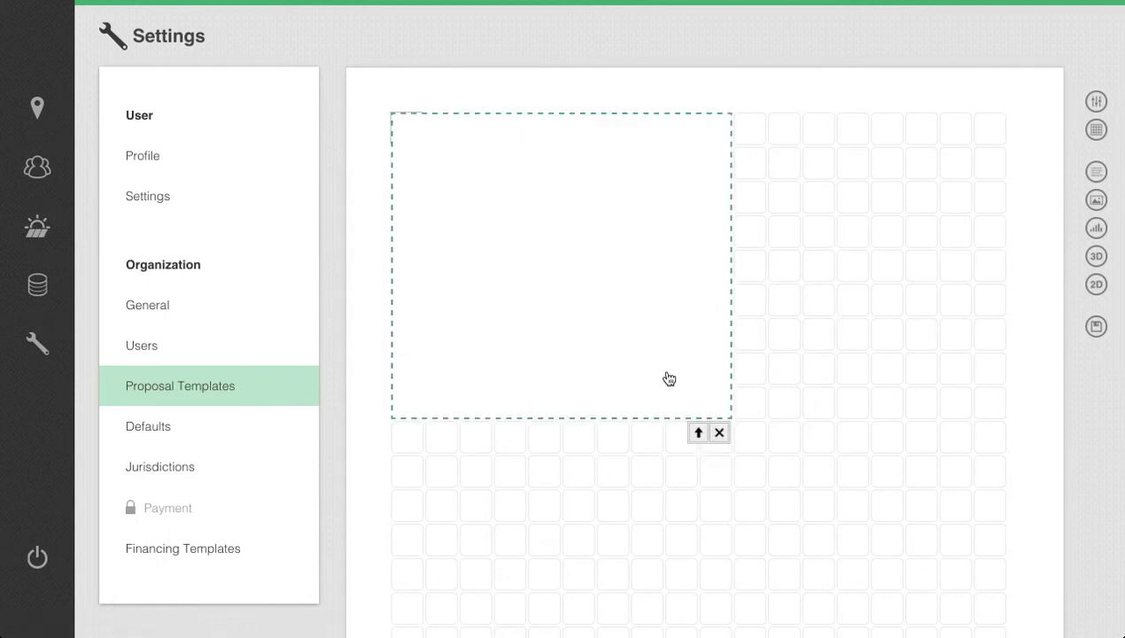
{"action": "left_click", "coordinate": [696, 433]}
{"action": "scroll", "coordinate": [318, 255], "scroll_direction": "down", "scroll_amount": 3}
{"action": "scroll", "coordinate": [319, 255], "scroll_direction": "down", "scroll_amount": 5}
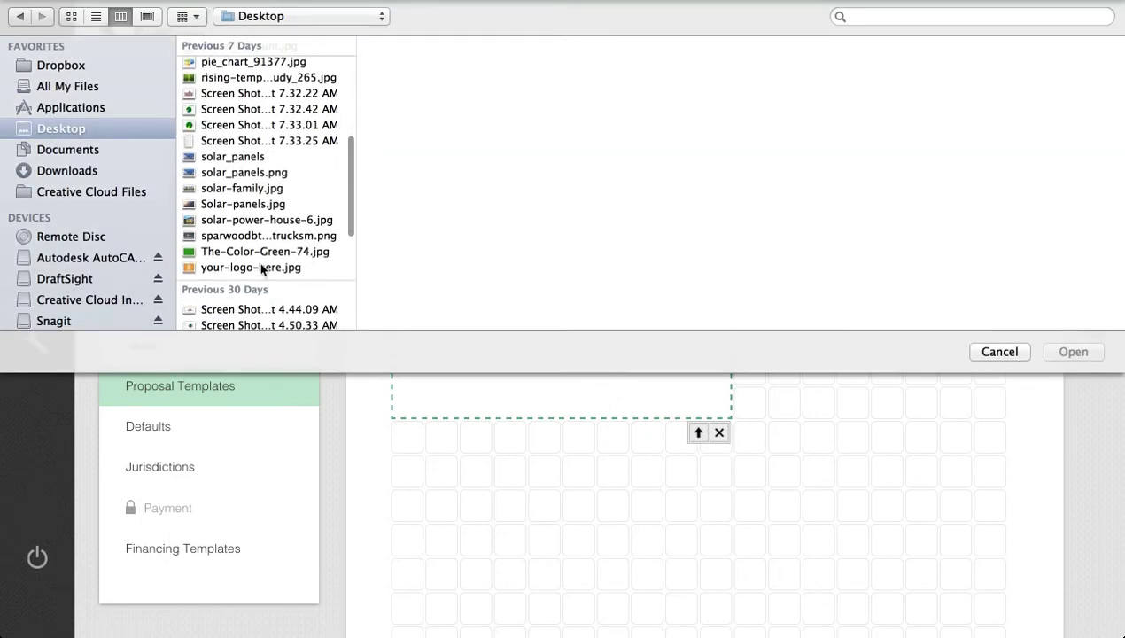
{"action": "double_click", "coordinate": [262, 267]}
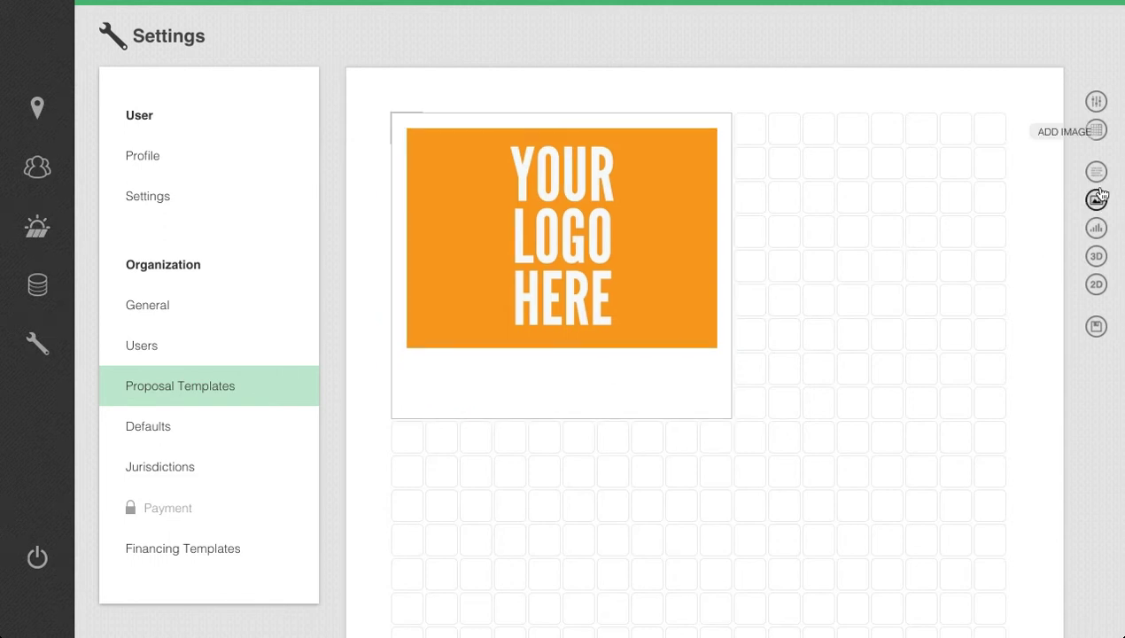
Add two stacked image boxes to the right of the logo, about 7 by 5 and 7 by 4 grid cells.
{"action": "left_click_drag", "start_coordinate": [1096, 202], "coordinate": [778, 138]}
{"action": "left_click_drag", "start_coordinate": [815, 200], "coordinate": [997, 273]}
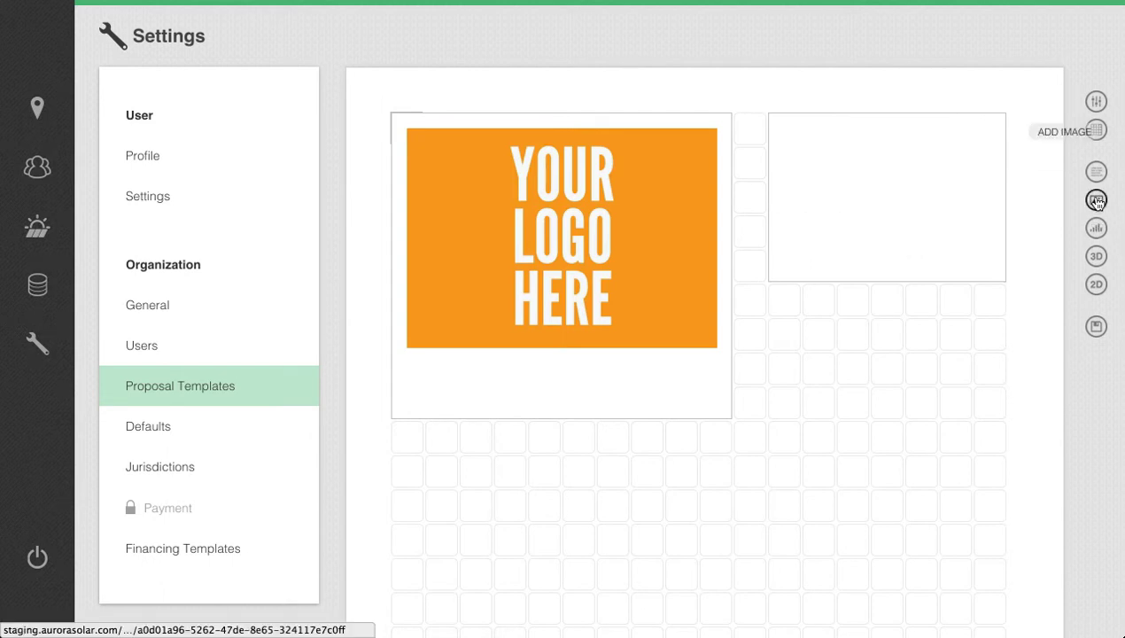
{"action": "mouse_move", "coordinate": [784, 303]}
{"action": "left_mouse_down"}
{"action": "mouse_move", "coordinate": [805, 412]}
{"action": "mouse_move", "coordinate": [997, 409]}
{"action": "left_mouse_up"}
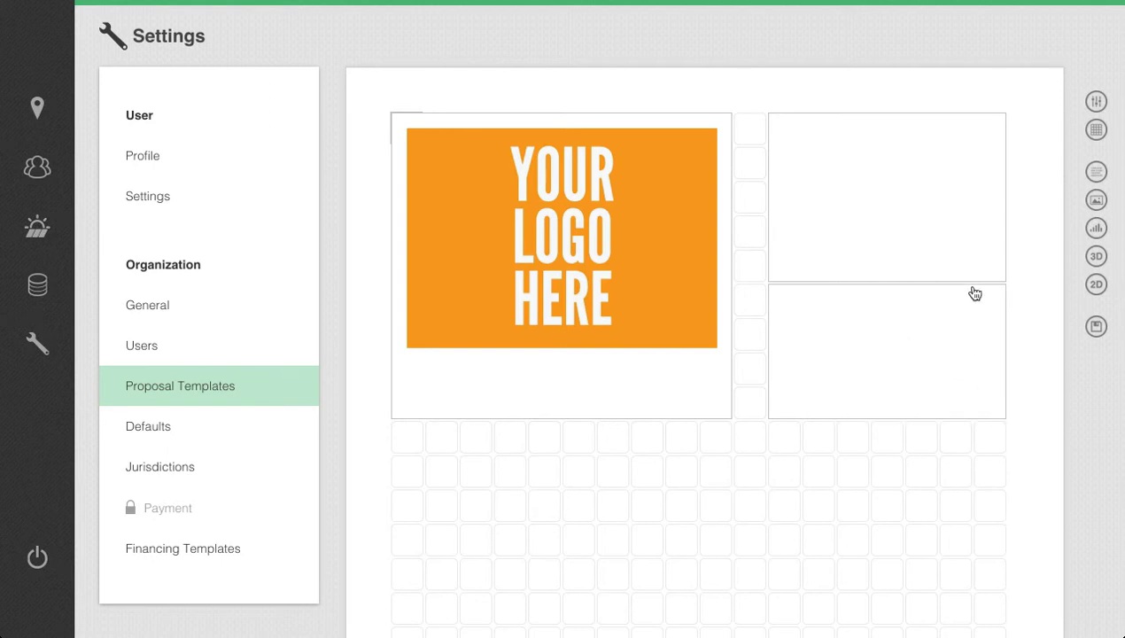
Load the image BOREAL FOREST 4.jpg into the upper of the two image boxes beside the logo.
{"action": "left_click", "coordinate": [952, 263]}
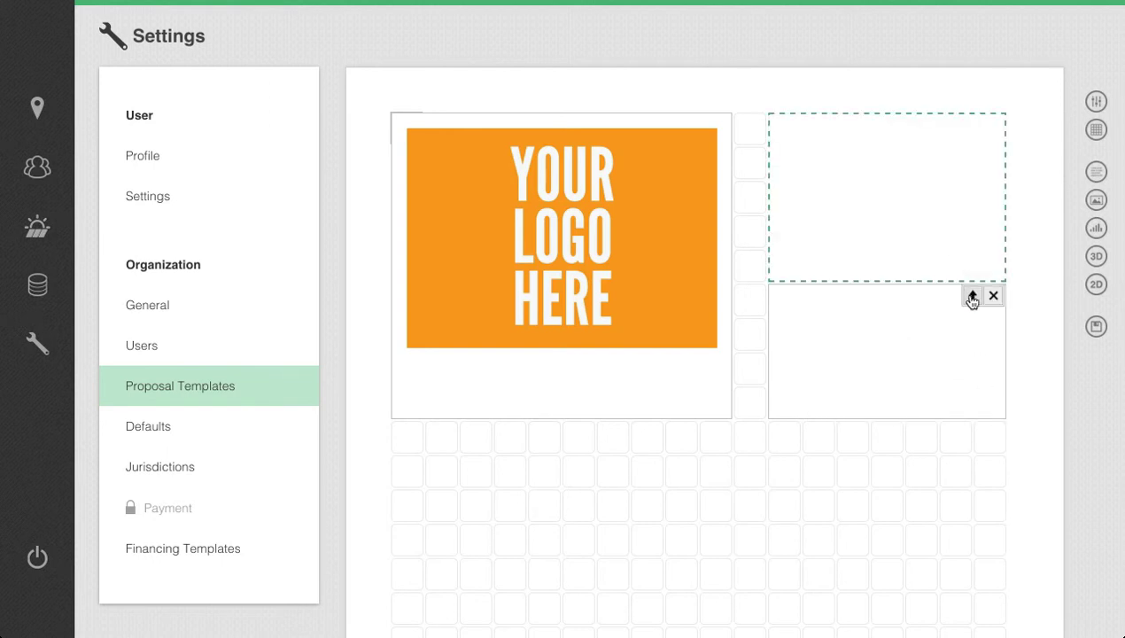
{"action": "left_click", "coordinate": [971, 296]}
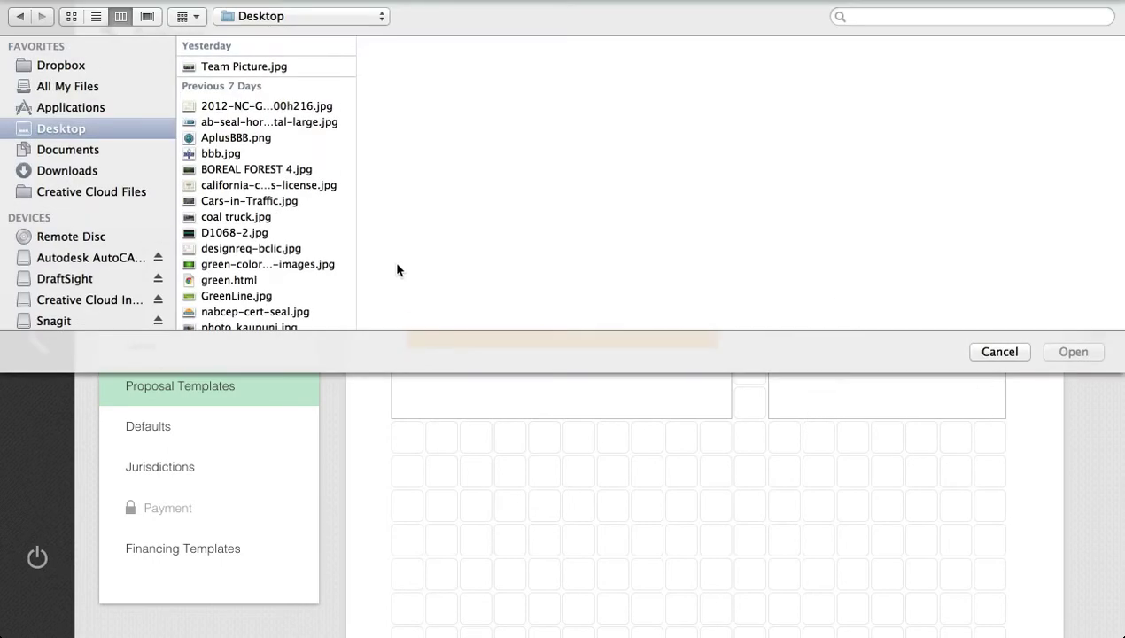
{"action": "left_click", "coordinate": [274, 170]}
{"action": "double_click", "coordinate": [274, 170]}
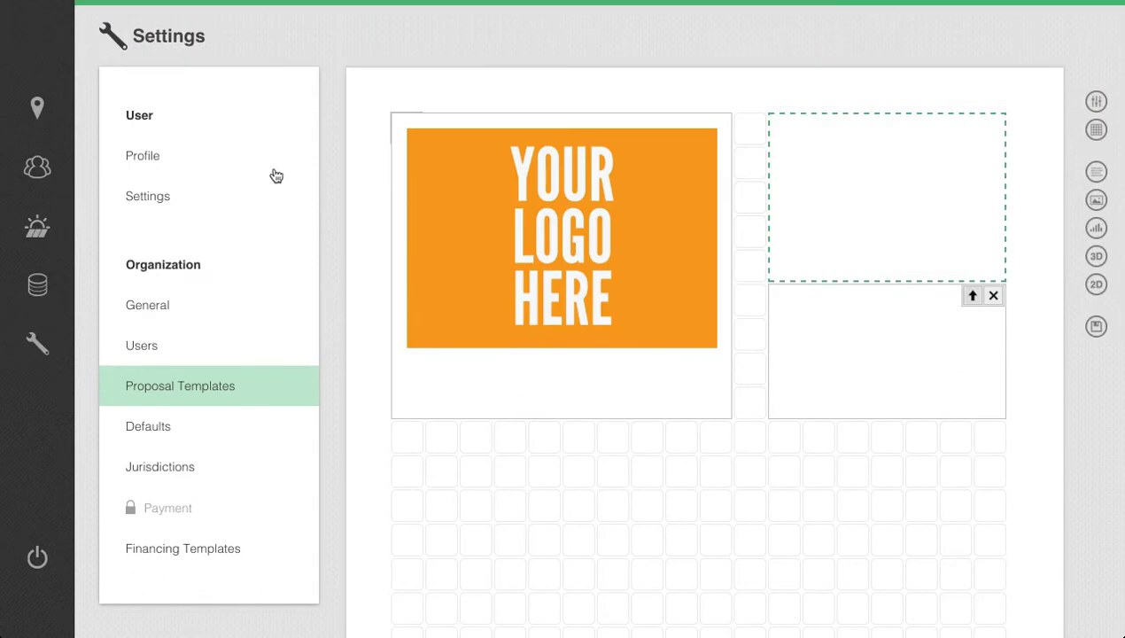
Load the image solar-family.jpg into the lower image box beside the logo.
{"action": "left_click", "coordinate": [917, 361]}
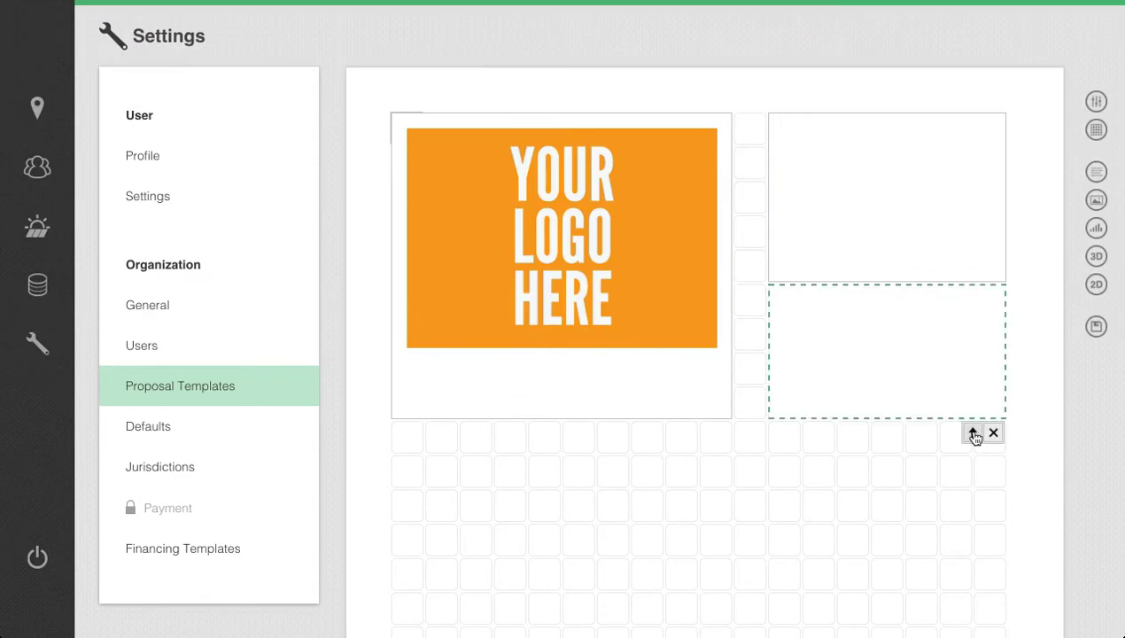
{"action": "left_click", "coordinate": [972, 432]}
{"action": "scroll", "coordinate": [301, 211], "scroll_direction": "down", "scroll_amount": 5}
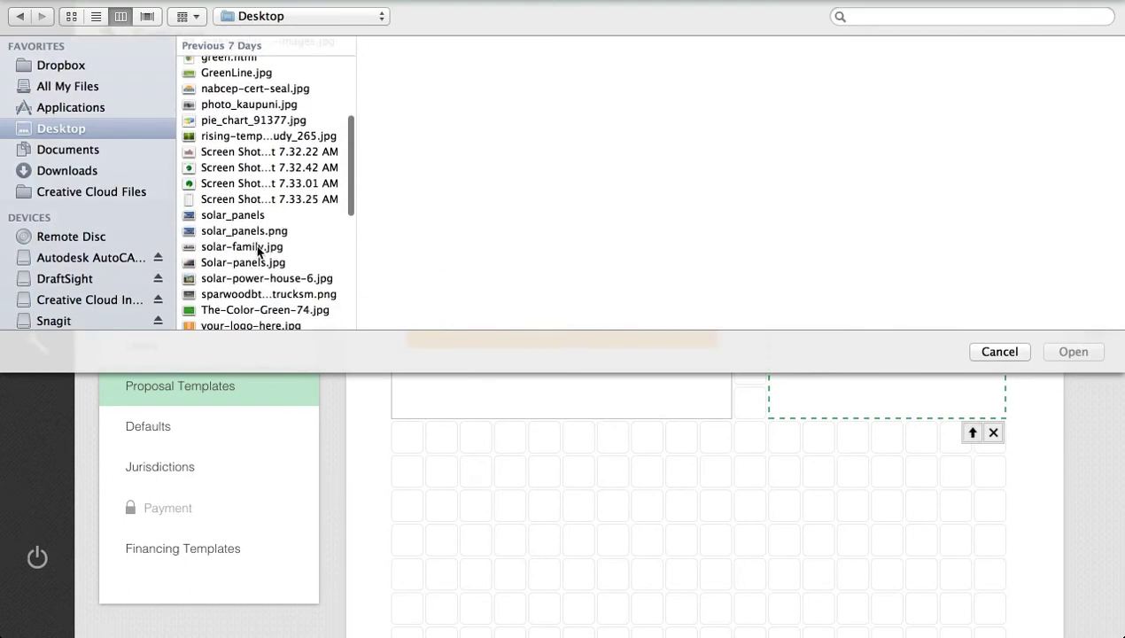
{"action": "left_click", "coordinate": [261, 248]}
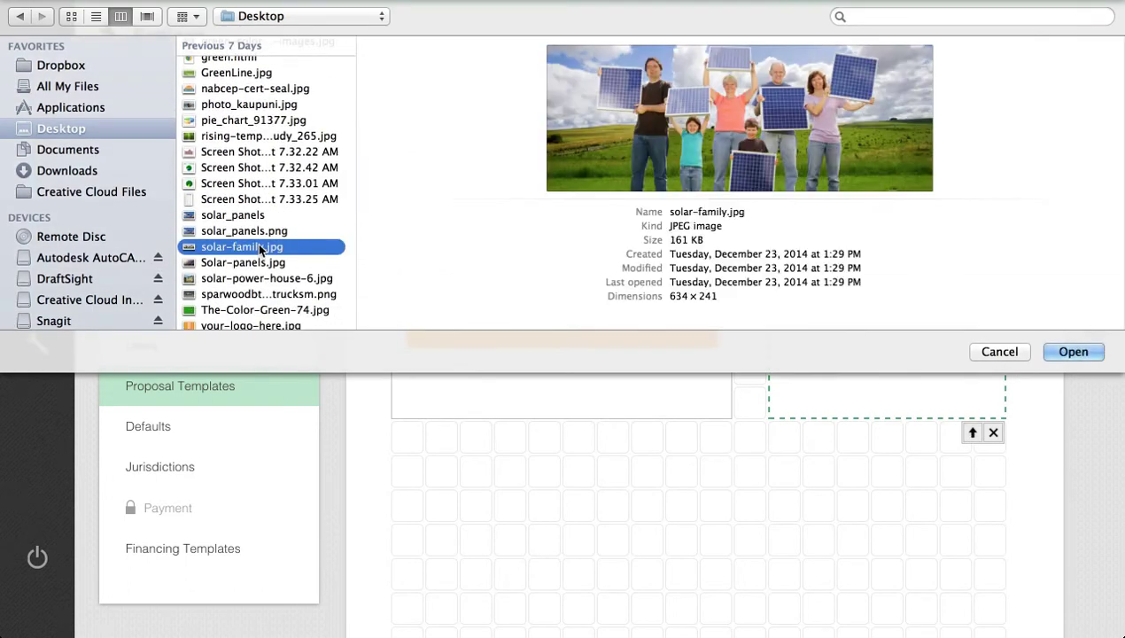
{"action": "left_click", "coordinate": [1073, 354]}
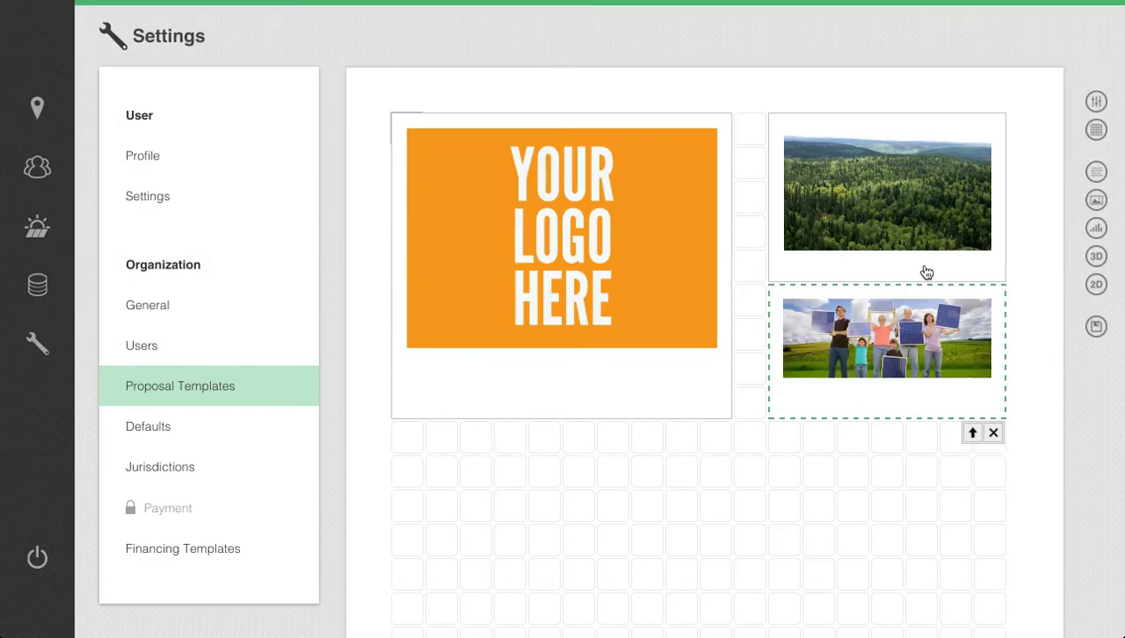
Set the top margin of the solar family image to 0.7.
{"action": "double_click", "coordinate": [855, 397]}
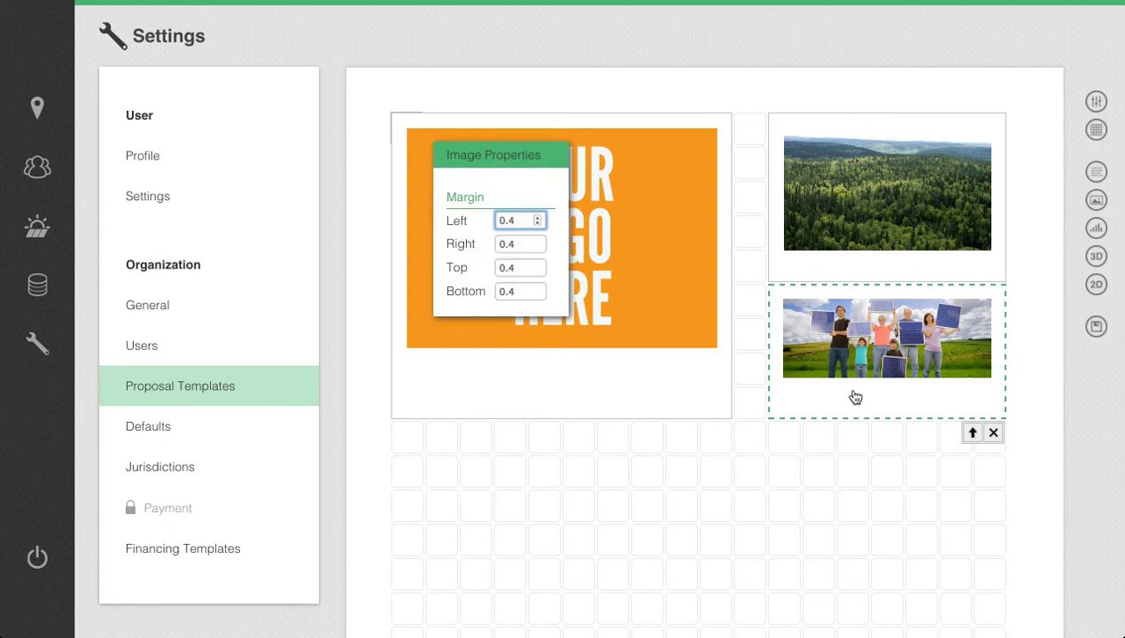
{"action": "left_click", "coordinate": [514, 273]}
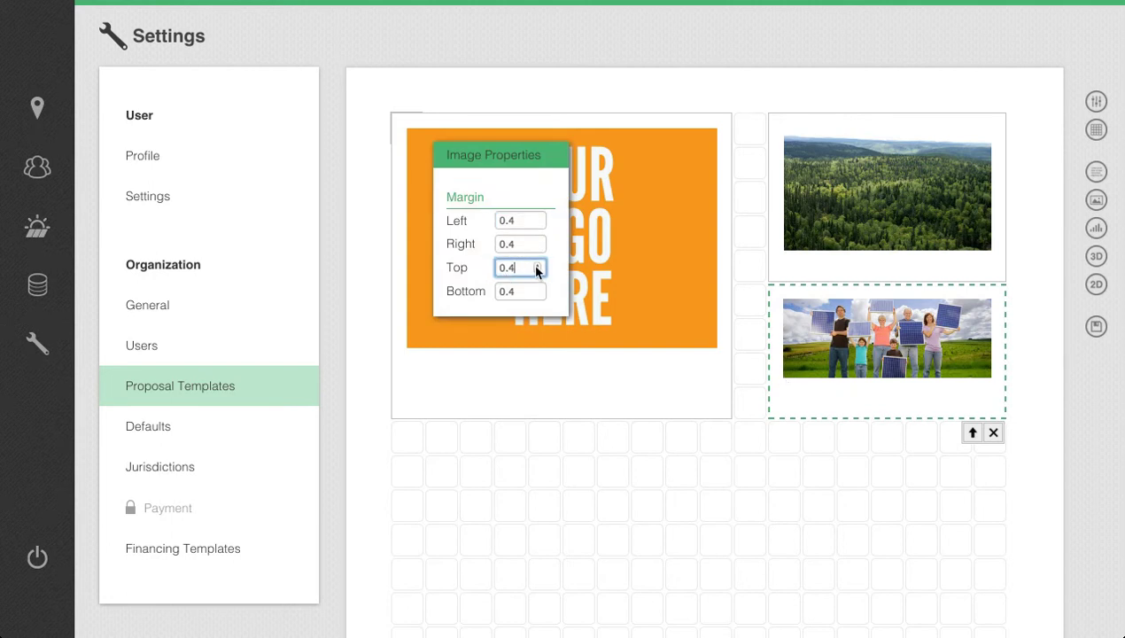
{"action": "left_click", "coordinate": [536, 266]}
{"action": "left_click", "coordinate": [536, 266]}
{"action": "left_click", "coordinate": [535, 266]}
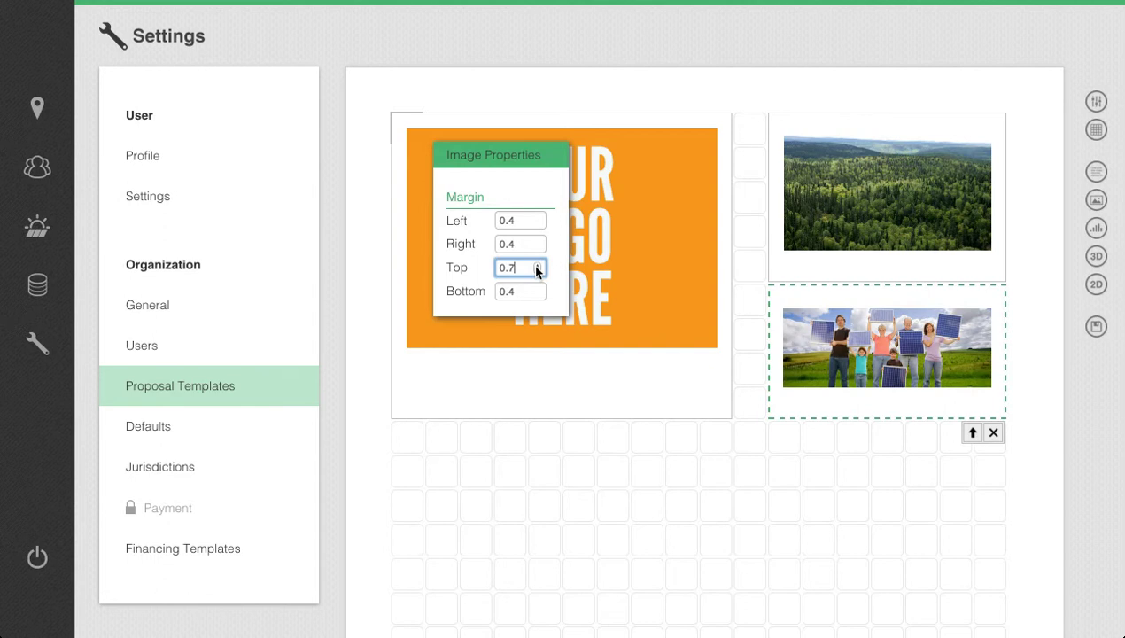
{"action": "left_click", "coordinate": [492, 484]}
Place a text box about 16 columns by 2 rows below the images, leaving one grid row between them.
{"action": "scroll", "coordinate": [492, 484], "scroll_direction": "down", "scroll_amount": 2}
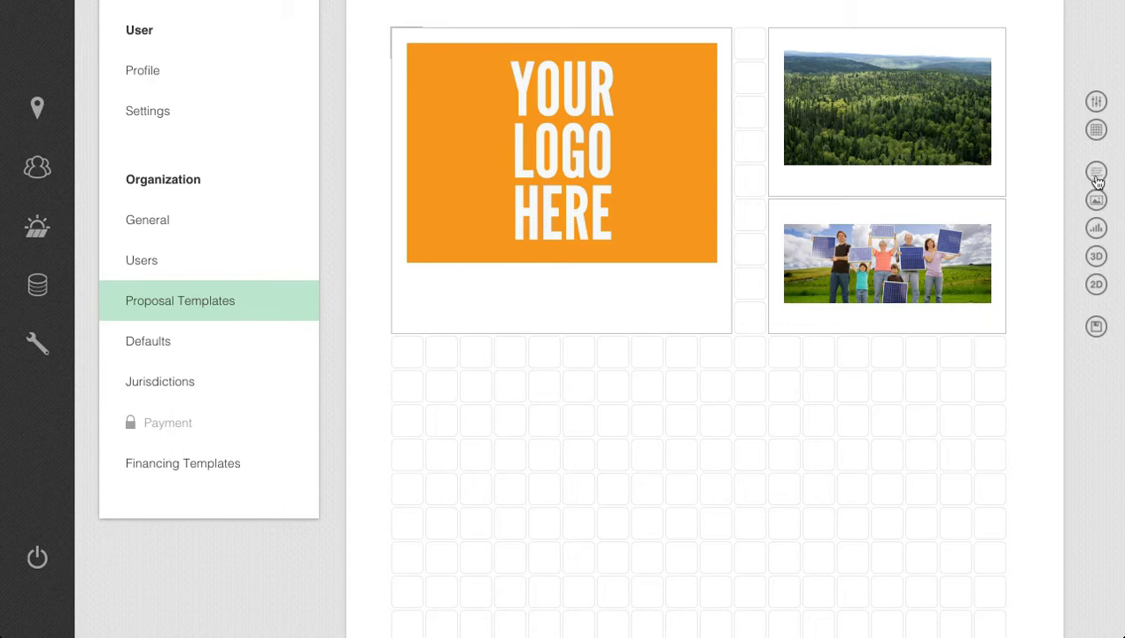
{"action": "left_click_drag", "start_coordinate": [1096, 177], "coordinate": [434, 391]}
{"action": "left_click_drag", "start_coordinate": [666, 414], "coordinate": [951, 424]}
{"action": "left_click", "coordinate": [911, 418]}
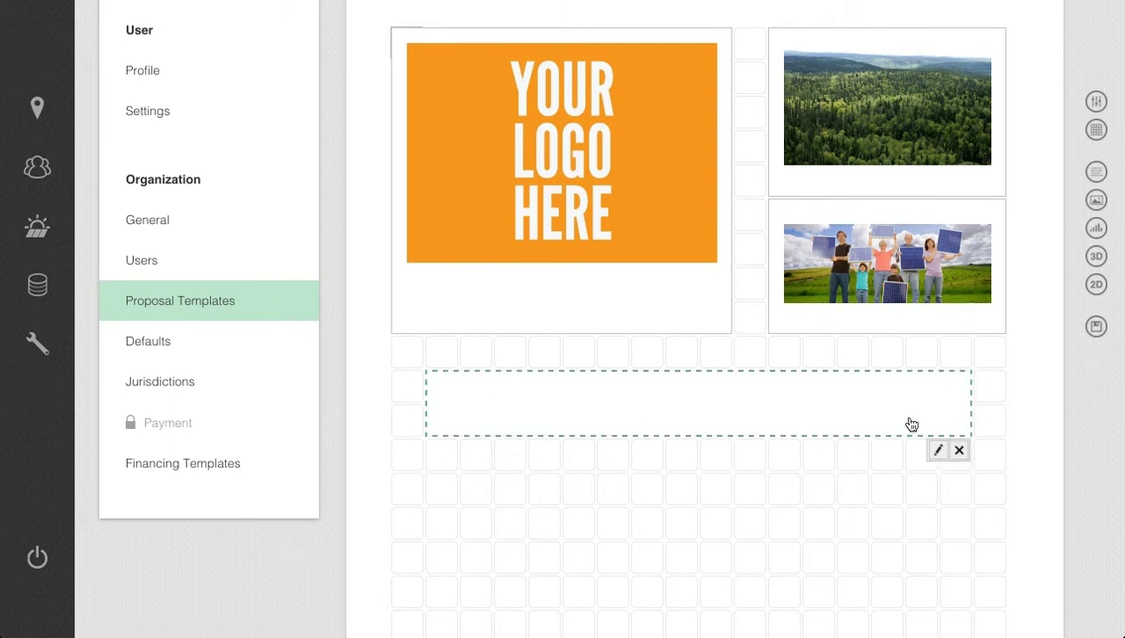
Enter the text "We made this proposal just for you" in the text box below the images.
{"action": "left_click", "coordinate": [935, 450]}
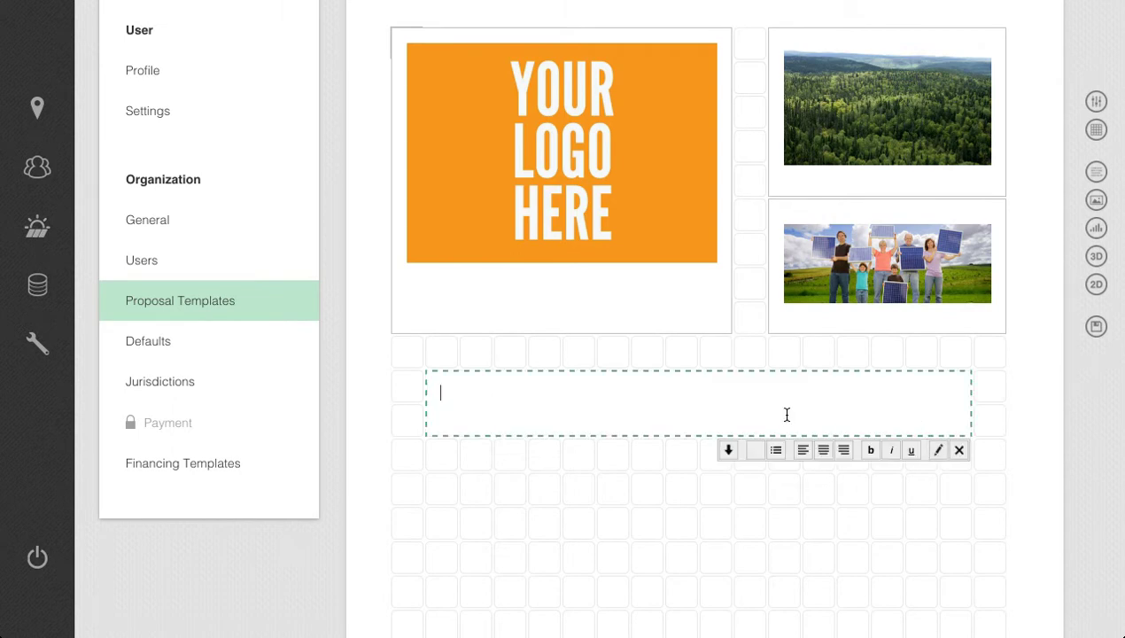
{"action": "type", "text": "We made this prop"}
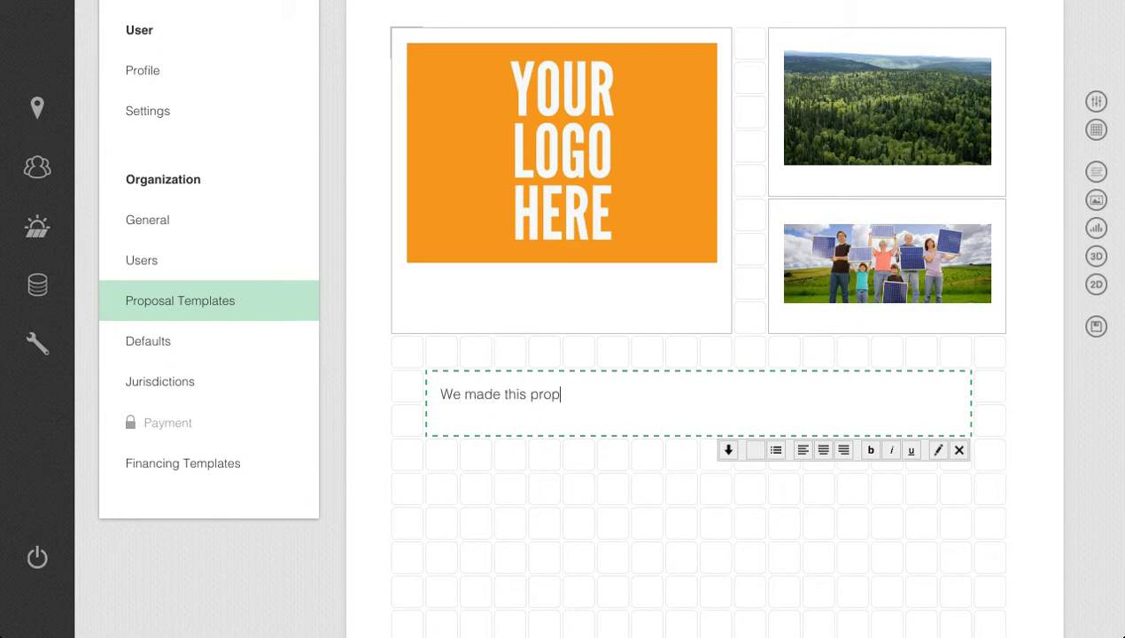
{"action": "type", "text": "osal just for you"}
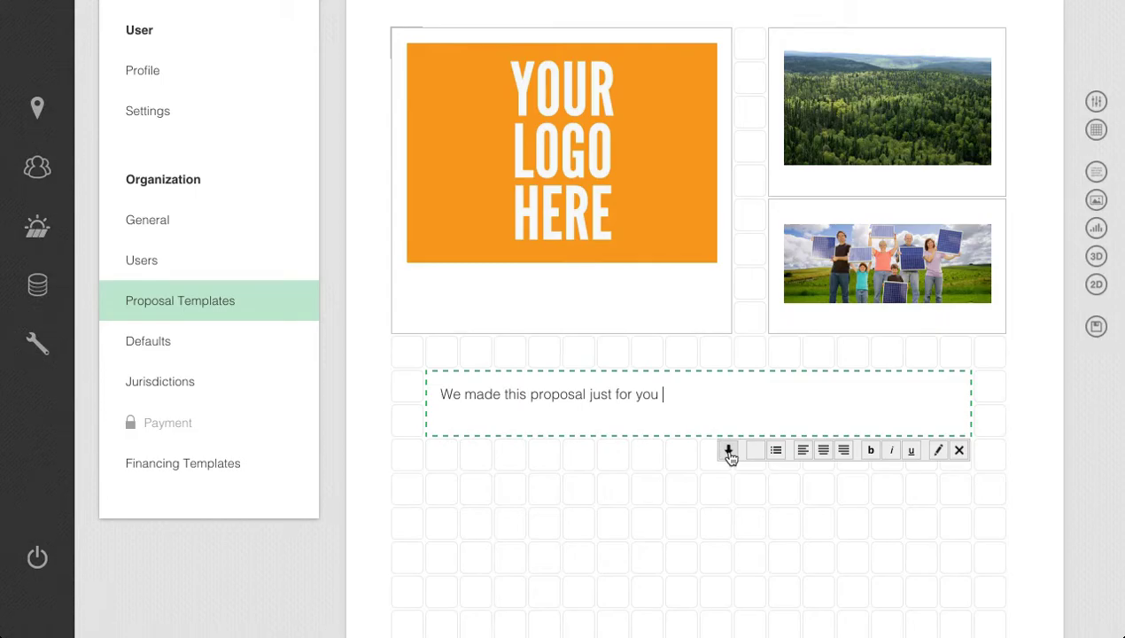
Append the customer placeholders Salutation, First Name and Last Name to the sentence in the text box.
{"action": "left_click", "coordinate": [728, 450]}
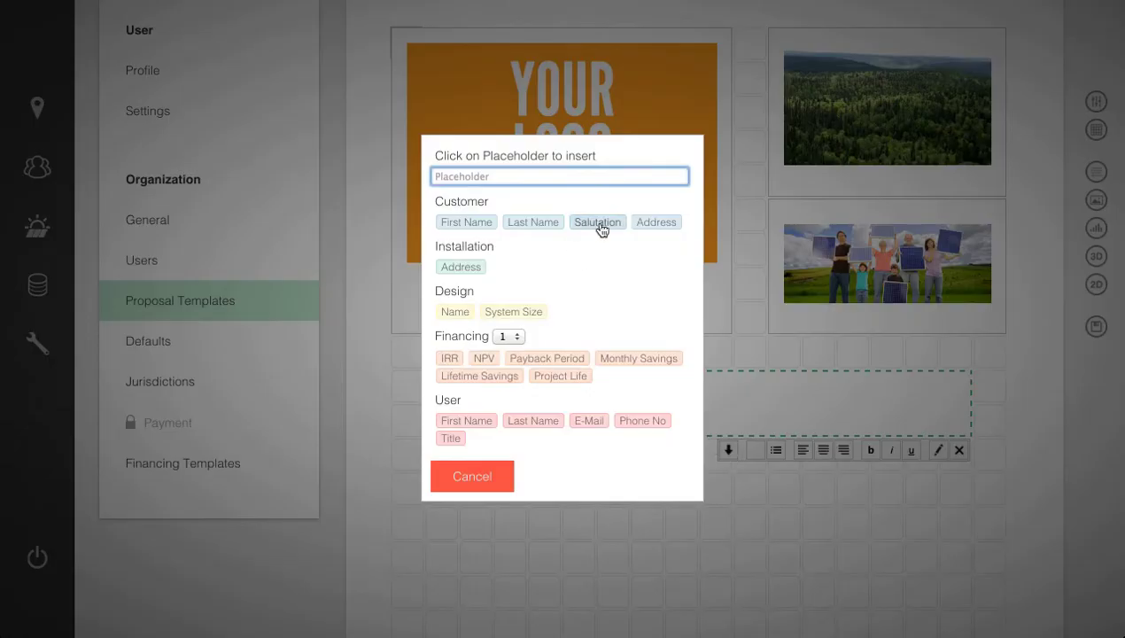
{"action": "left_click", "coordinate": [599, 226]}
{"action": "left_click", "coordinate": [727, 451]}
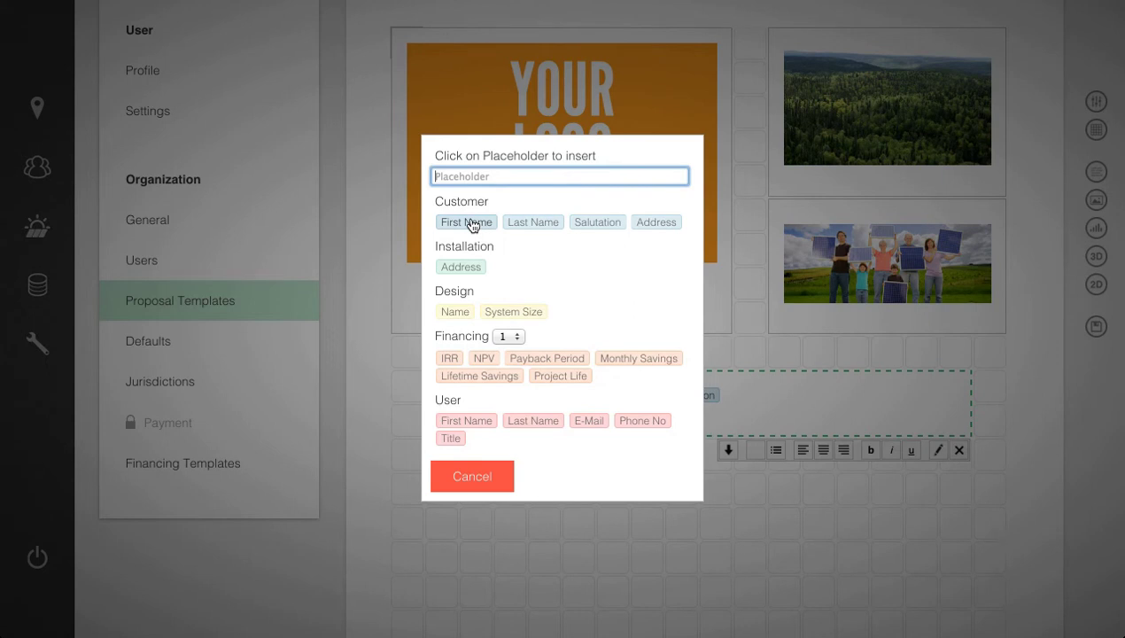
{"action": "left_click", "coordinate": [472, 225]}
{"action": "left_click", "coordinate": [728, 451]}
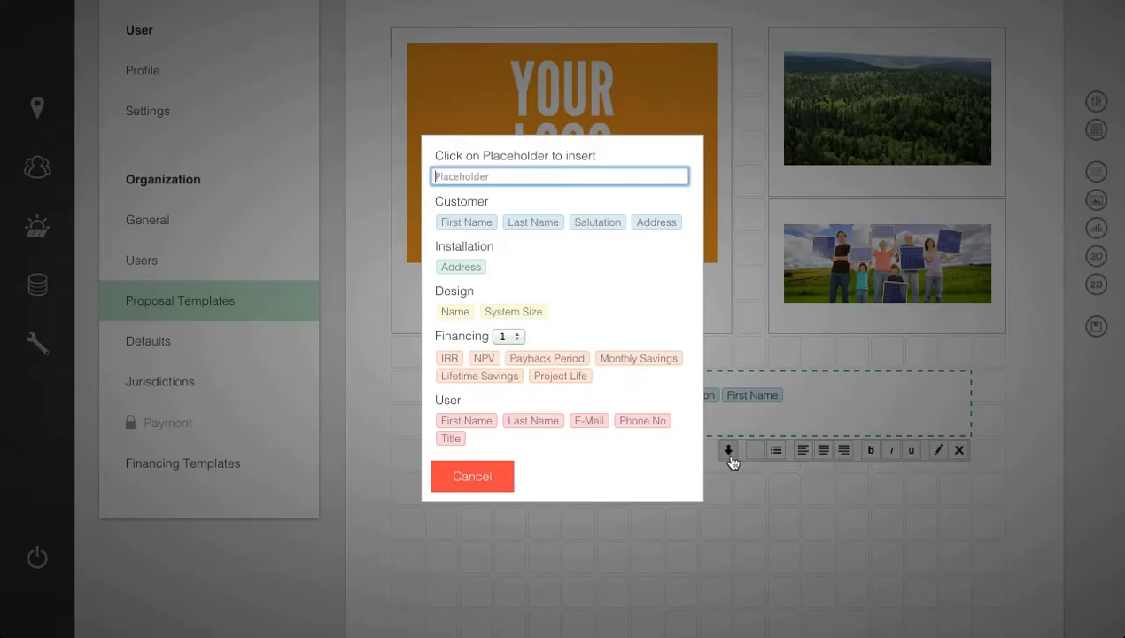
{"action": "left_click", "coordinate": [548, 227]}
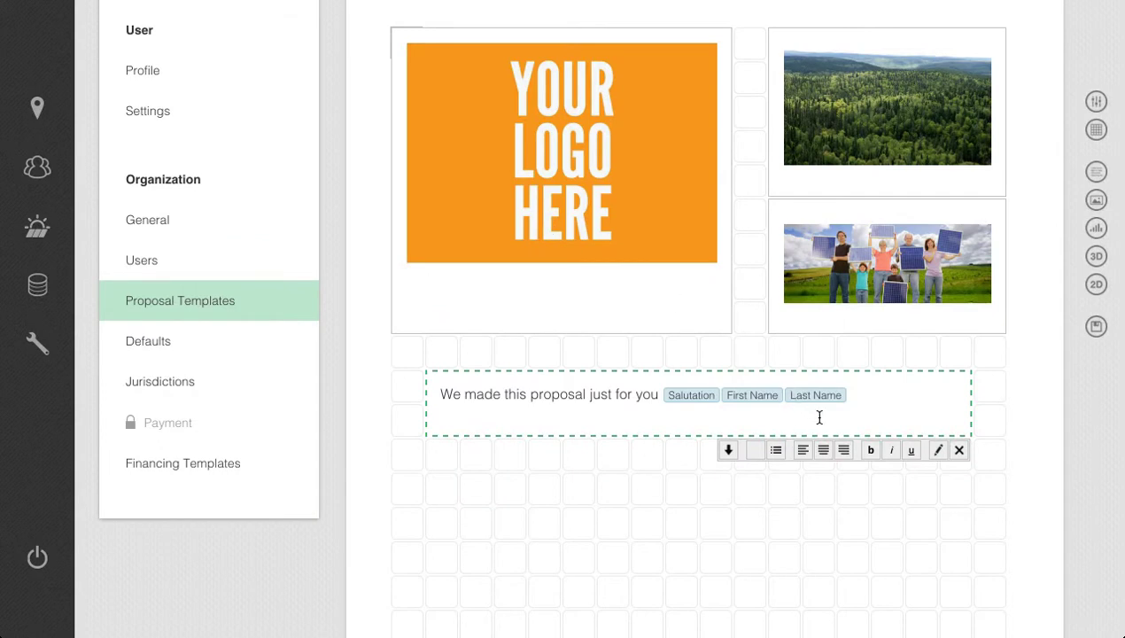
Set the text box's font size to 23 and center its text.
{"action": "scroll", "coordinate": [819, 417], "scroll_direction": "down", "scroll_amount": 2}
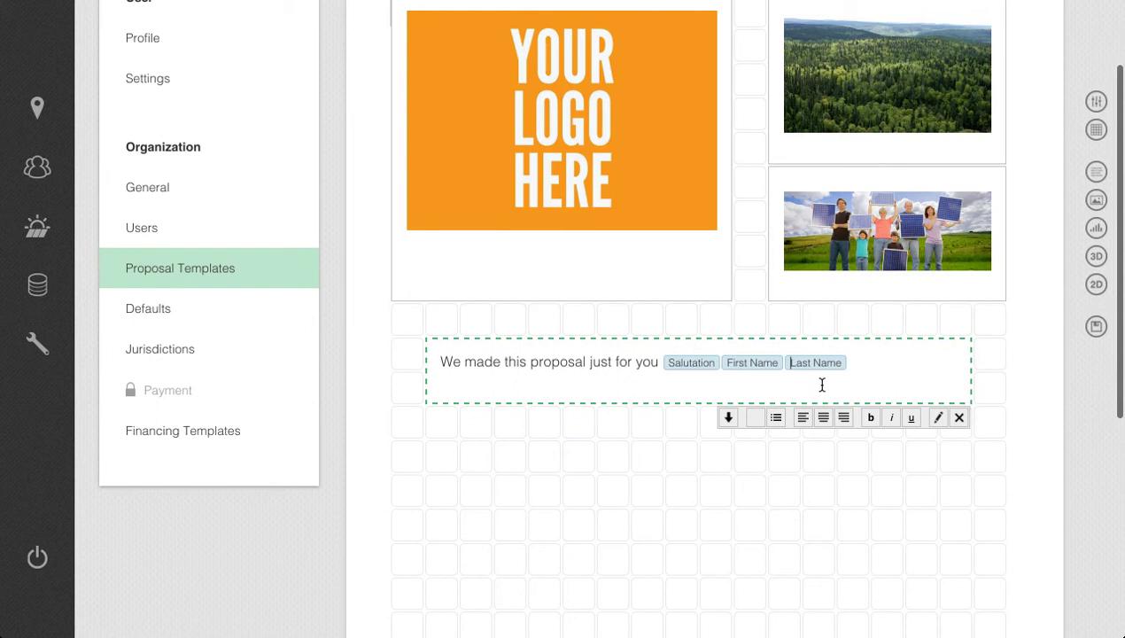
{"action": "right_click", "coordinate": [821, 385]}
{"action": "left_click_drag", "start_coordinate": [539, 128], "coordinate": [476, 127]}
{"action": "type", "text": "23"}
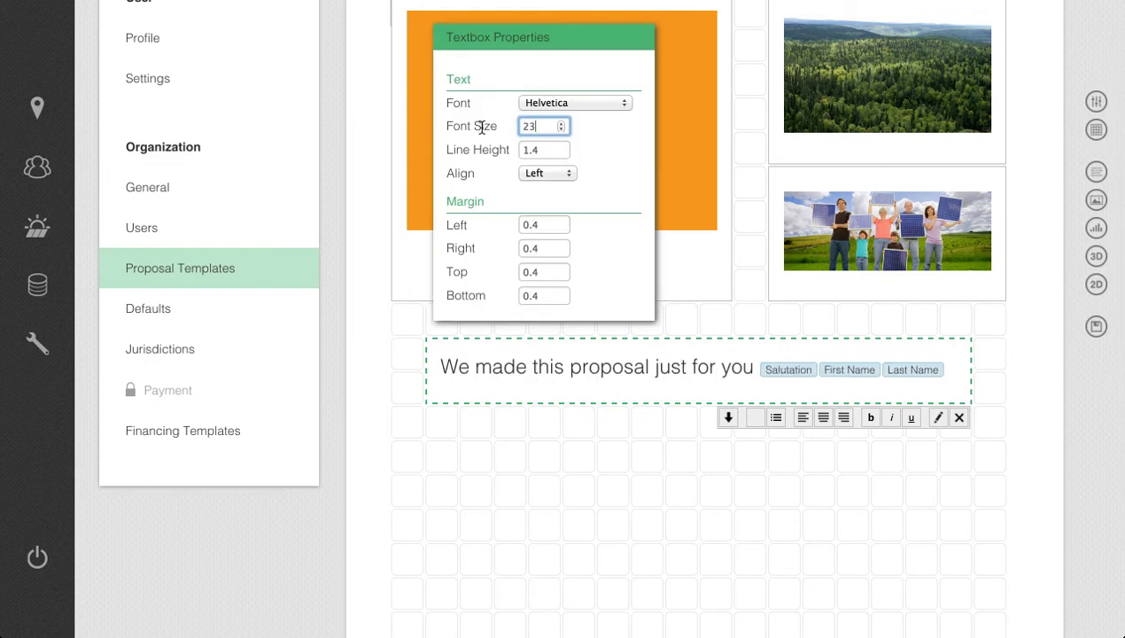
{"action": "left_click", "coordinate": [823, 418]}
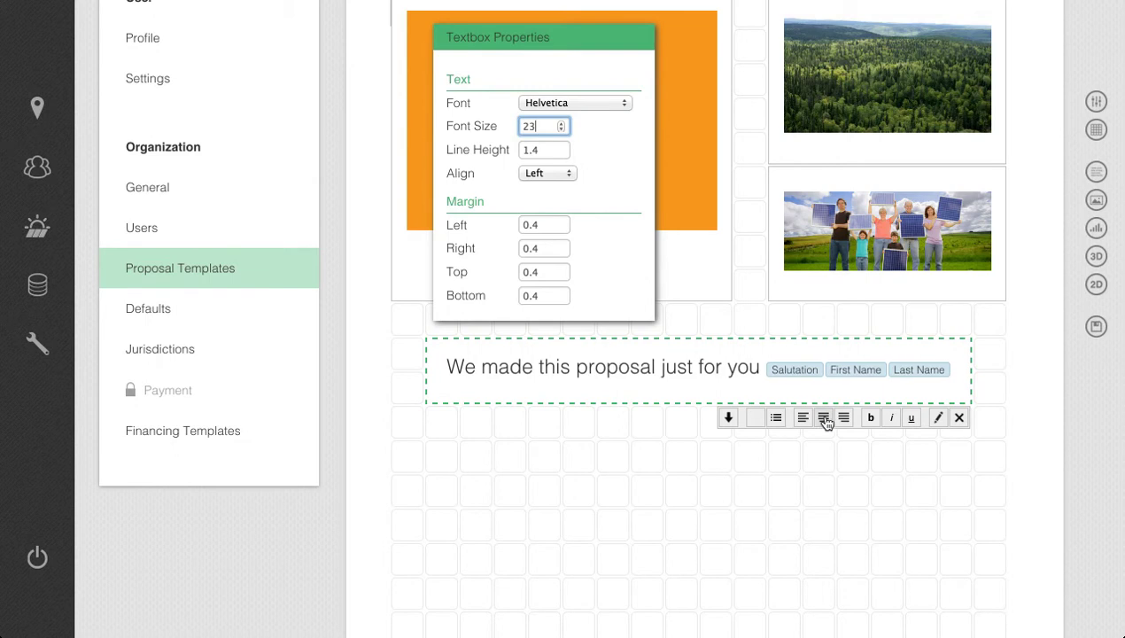
{"action": "left_click", "coordinate": [799, 456]}
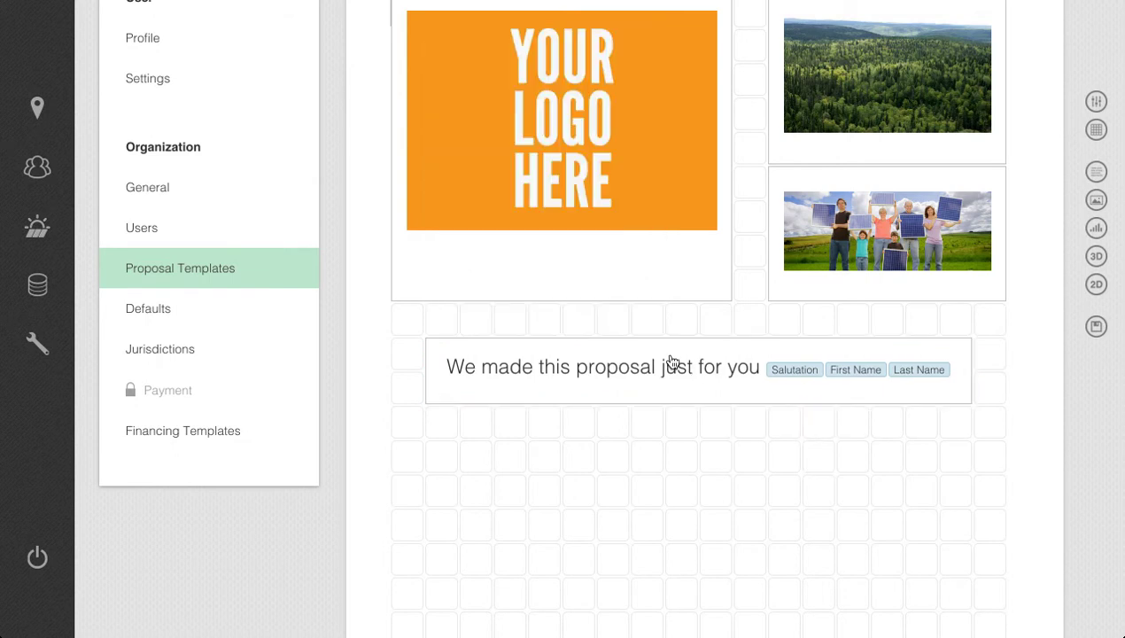
{"action": "scroll", "coordinate": [671, 361], "scroll_direction": "up", "scroll_amount": 3}
{"action": "scroll", "coordinate": [670, 358], "scroll_direction": "down", "scroll_amount": 5}
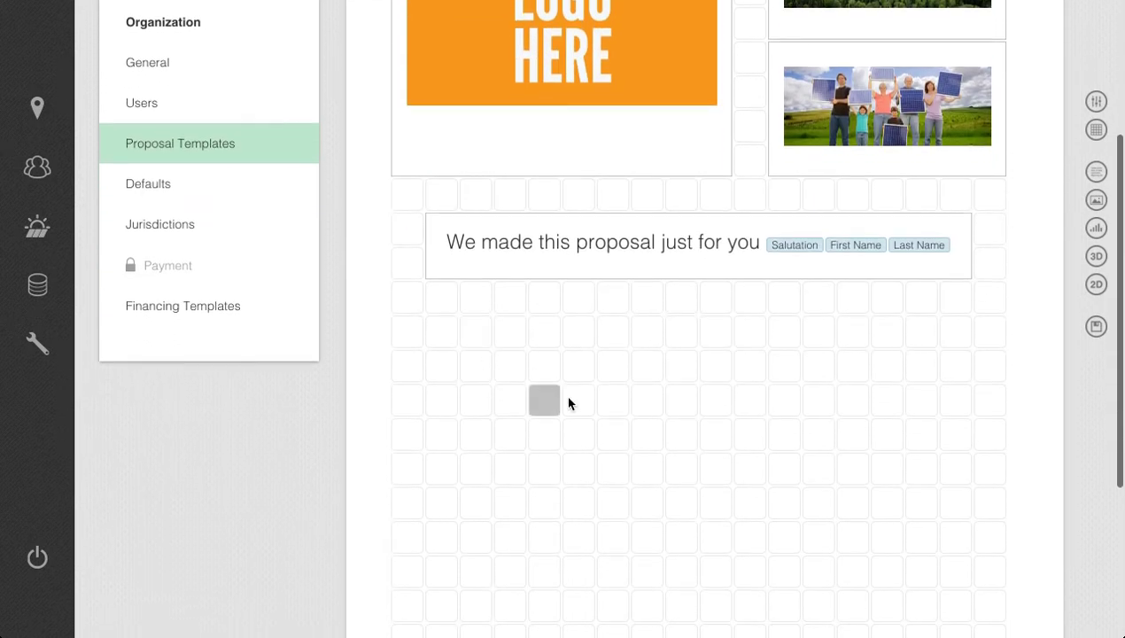
{"action": "scroll", "coordinate": [572, 403], "scroll_direction": "down", "scroll_amount": 3}
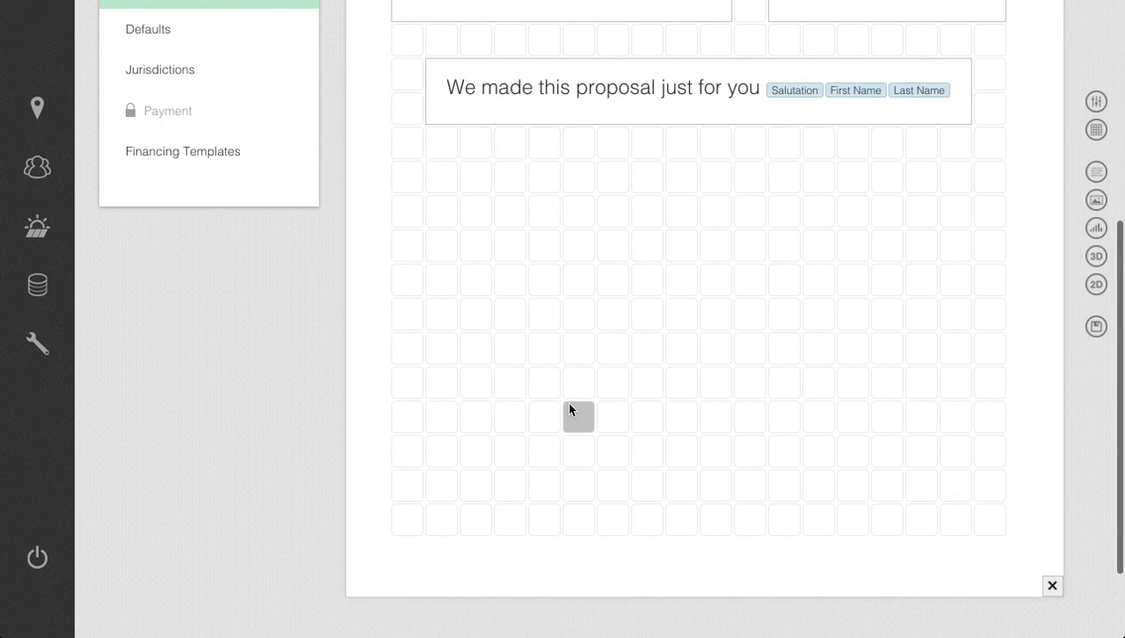
{"action": "scroll", "coordinate": [570, 407], "scroll_direction": "up", "scroll_amount": 5}
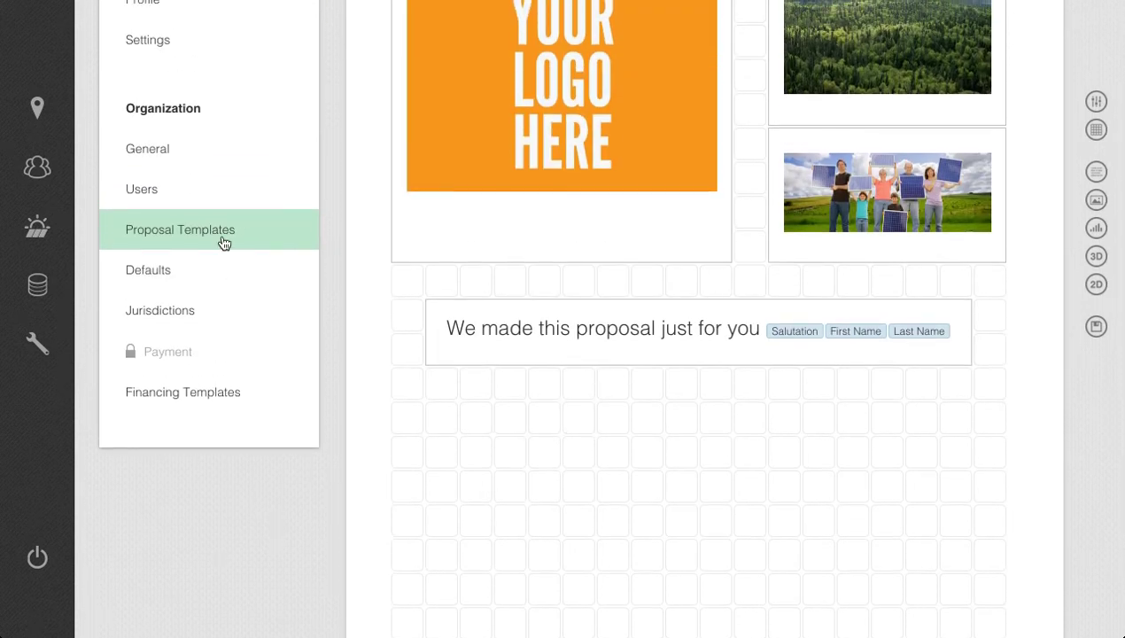
Return to the organization's proposal templates, open Demo Template and show its layout grid.
{"action": "left_click", "coordinate": [223, 243]}
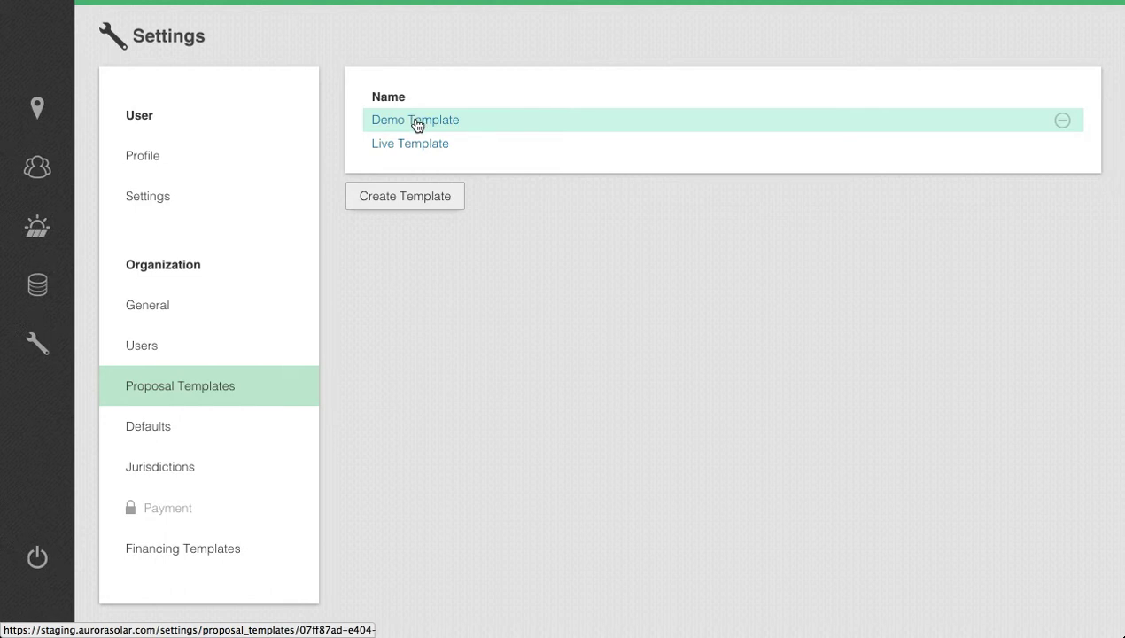
{"action": "left_click", "coordinate": [417, 124]}
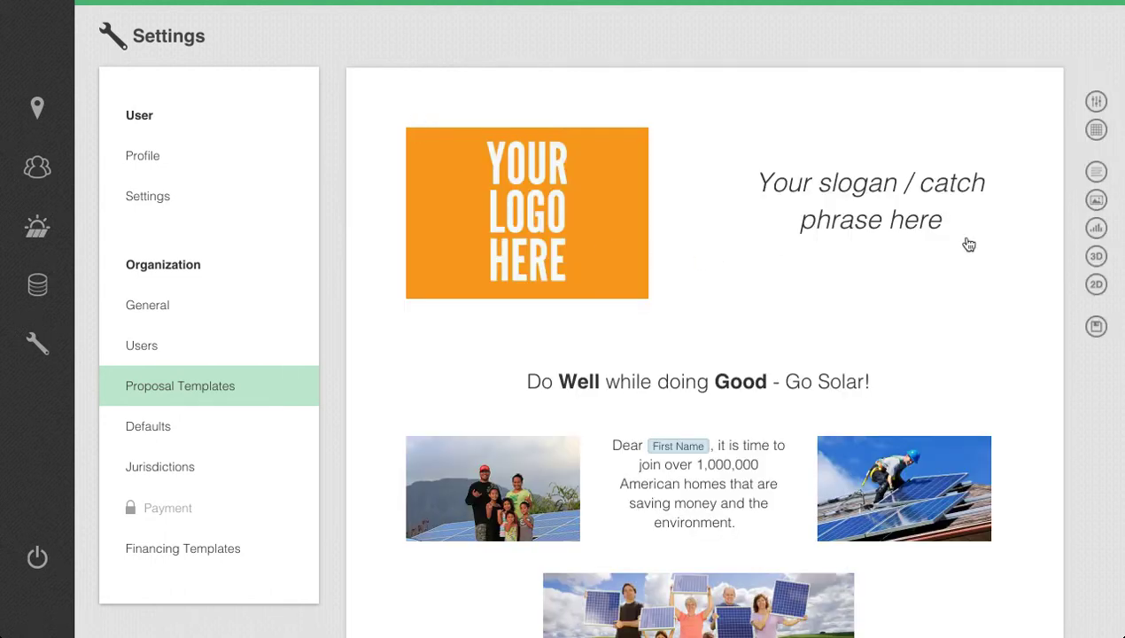
{"action": "left_click", "coordinate": [1097, 130]}
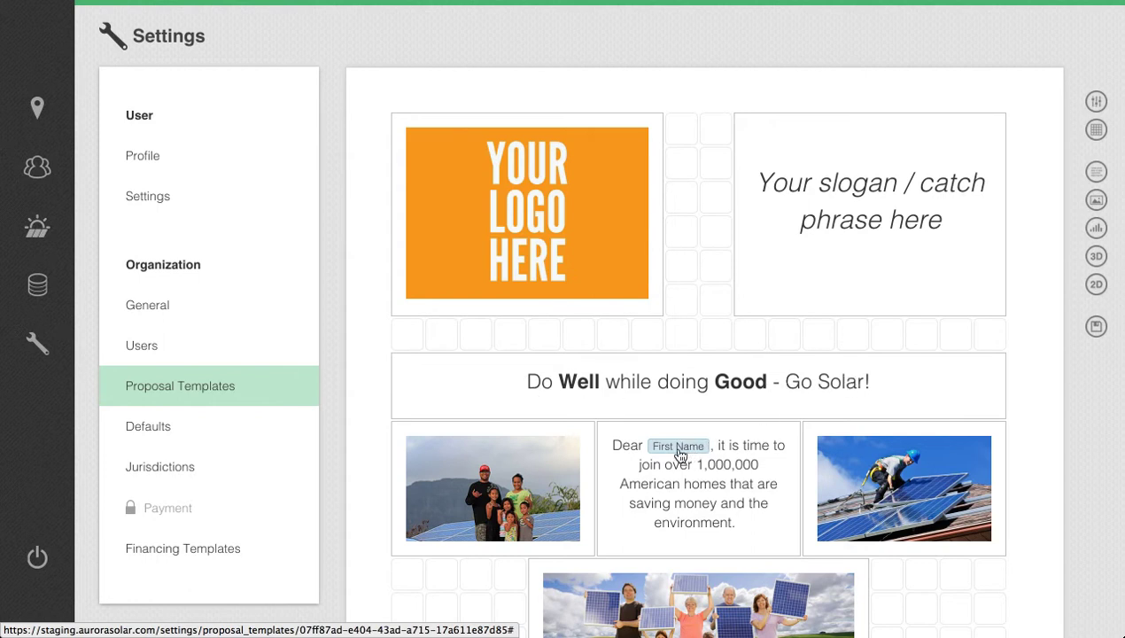
Look through all pages of Demo Template, examining its placeholders, 2D and 3D blocks, charts, images and contact section.
{"action": "scroll", "coordinate": [673, 464], "scroll_direction": "down", "scroll_amount": 1}
{"action": "scroll", "coordinate": [673, 464], "scroll_direction": "down", "scroll_amount": 10}
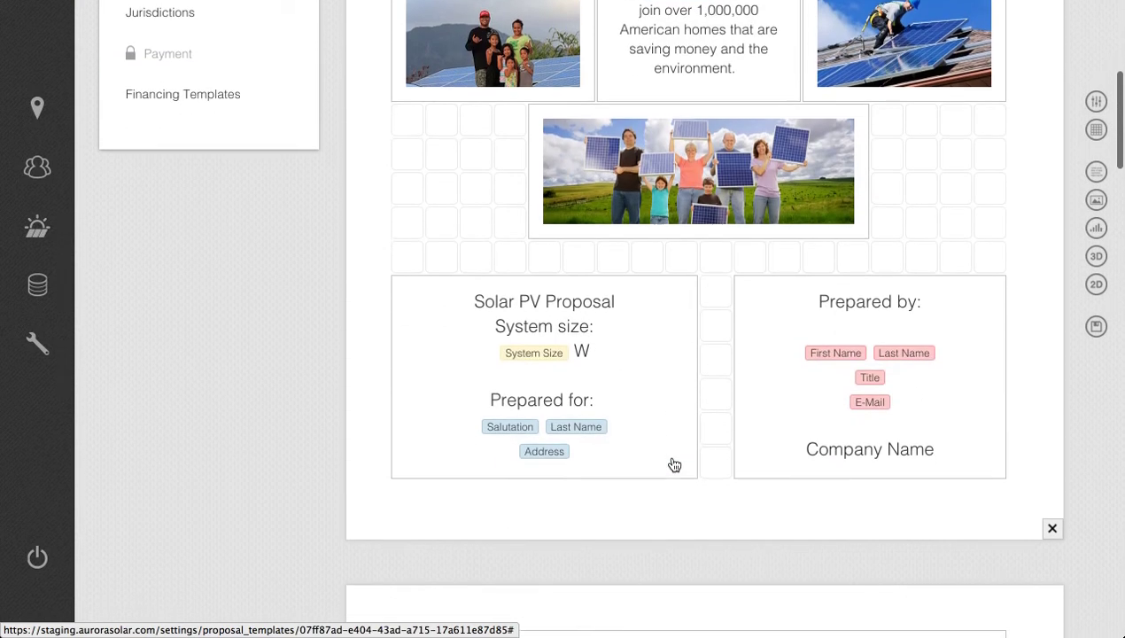
{"action": "scroll", "coordinate": [673, 464], "scroll_direction": "down", "scroll_amount": 1}
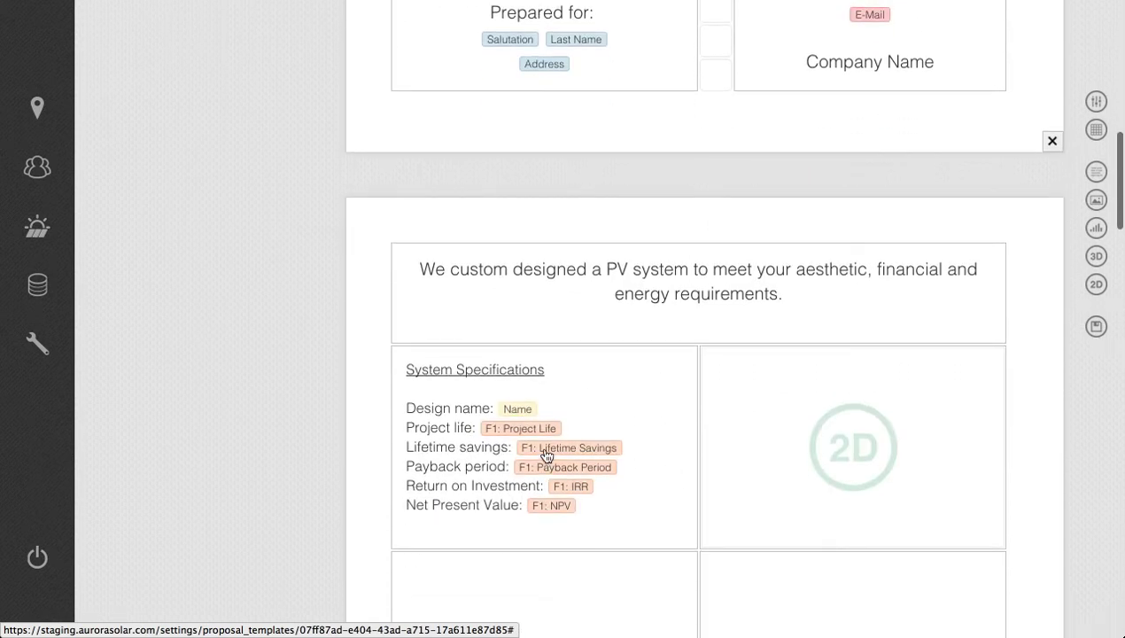
{"action": "scroll", "coordinate": [821, 491], "scroll_direction": "down", "scroll_amount": 1}
{"action": "scroll", "coordinate": [824, 491], "scroll_direction": "down", "scroll_amount": 1}
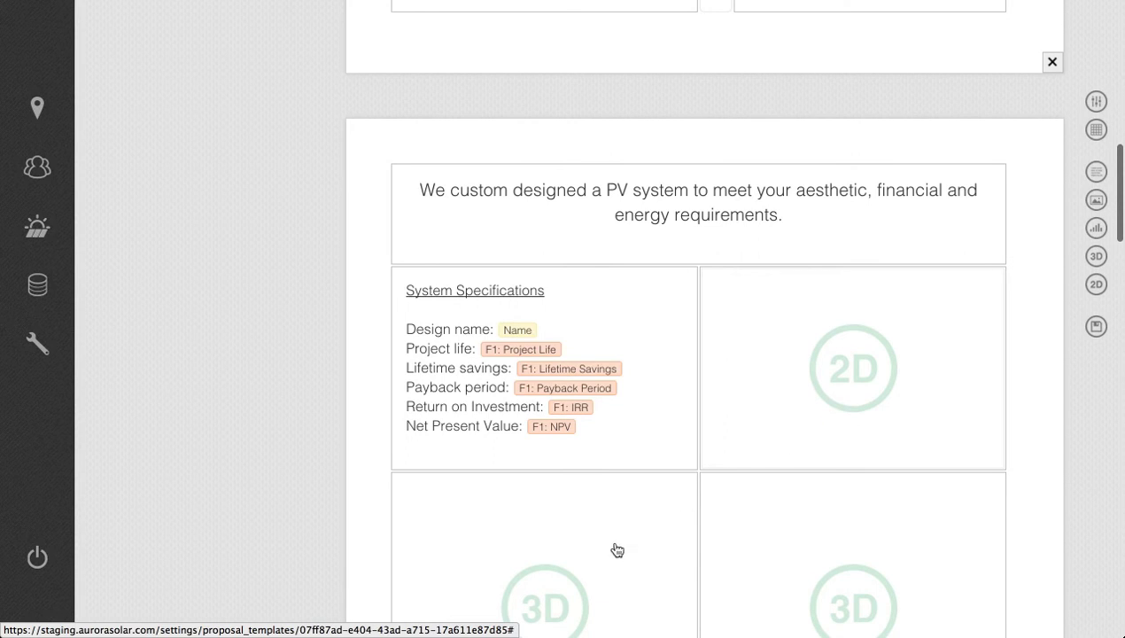
{"action": "scroll", "coordinate": [780, 550], "scroll_direction": "down", "scroll_amount": 10}
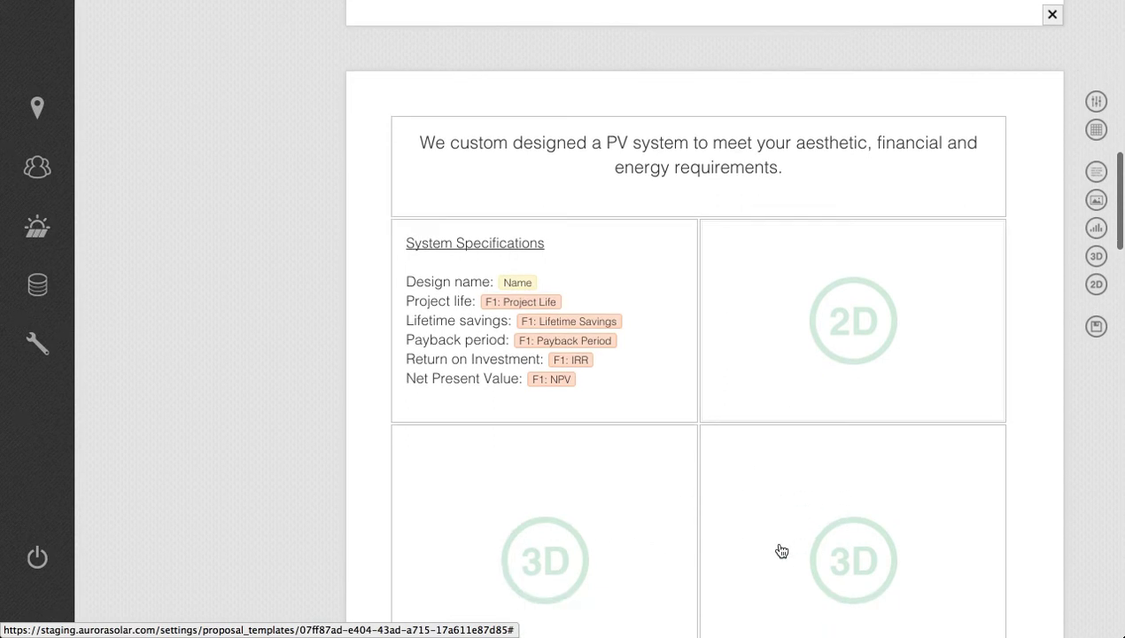
{"action": "scroll", "coordinate": [780, 550], "scroll_direction": "down", "scroll_amount": 18}
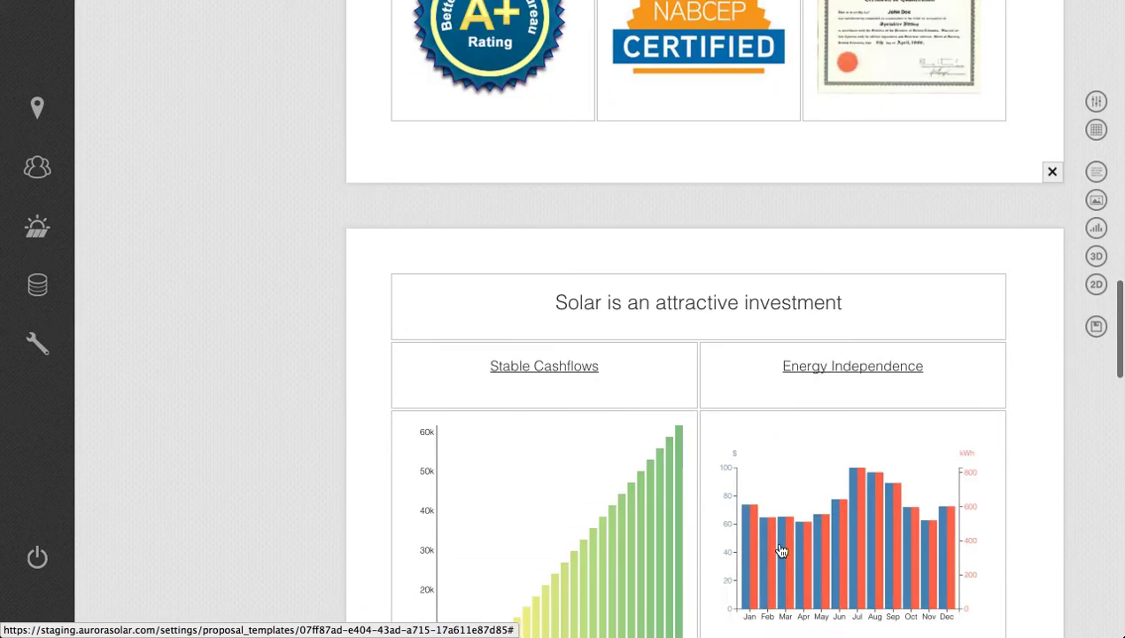
{"action": "scroll", "coordinate": [780, 550], "scroll_direction": "down", "scroll_amount": 15}
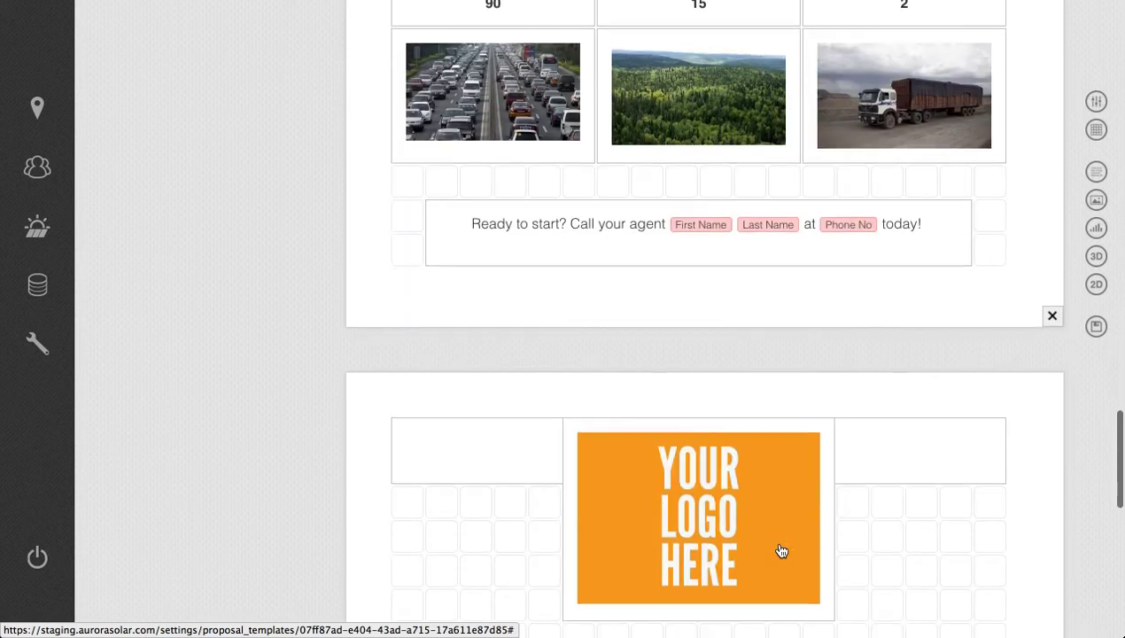
{"action": "scroll", "coordinate": [781, 551], "scroll_direction": "down", "scroll_amount": 5}
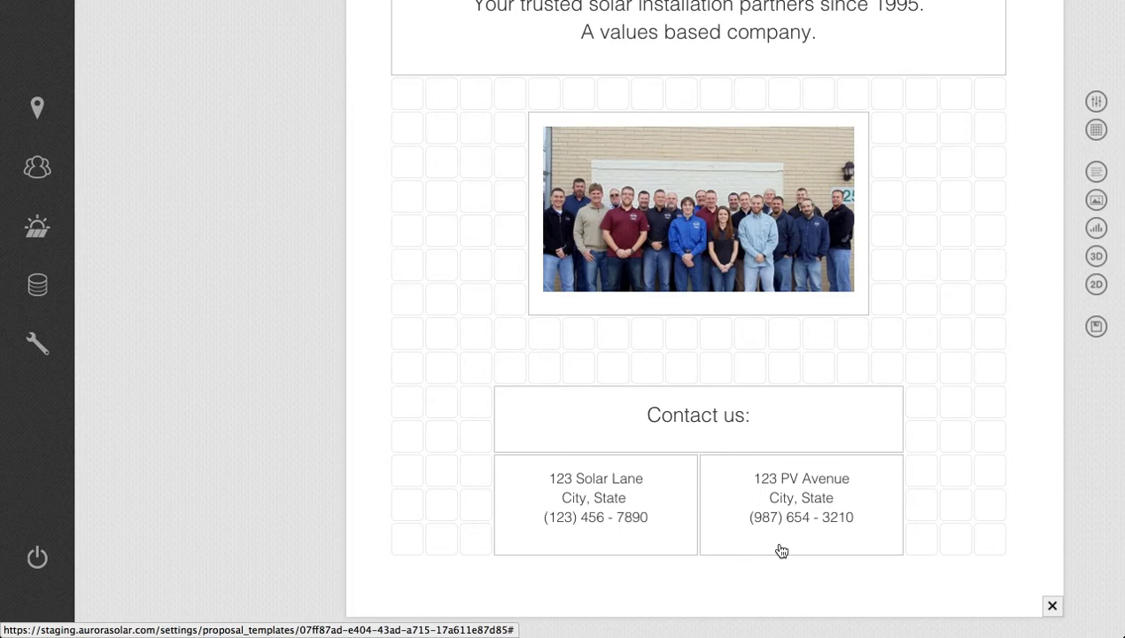
Open the Proposal Demonstration installation and inspect its 3D site model from another angle.
{"action": "left_click", "coordinate": [43, 239]}
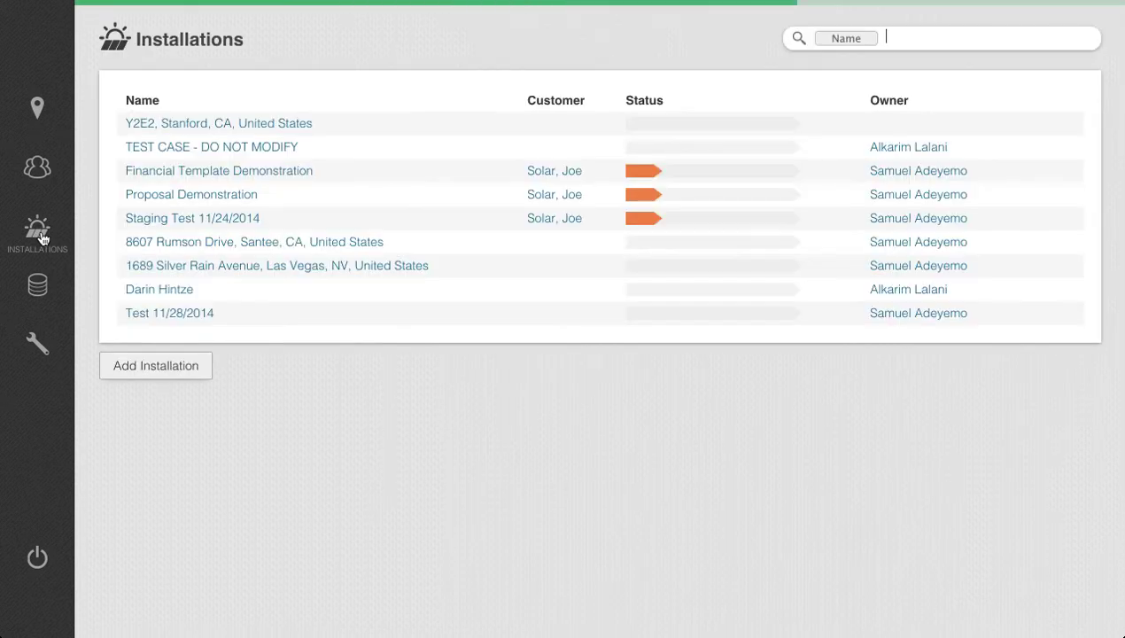
{"action": "left_click", "coordinate": [181, 202]}
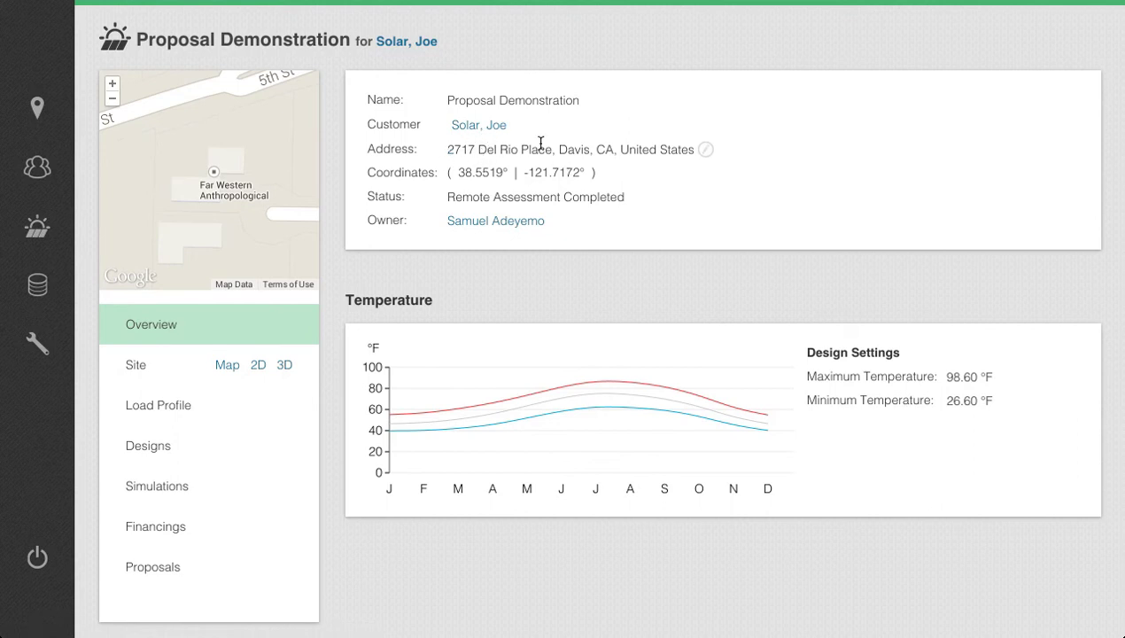
{"action": "left_click", "coordinate": [284, 365]}
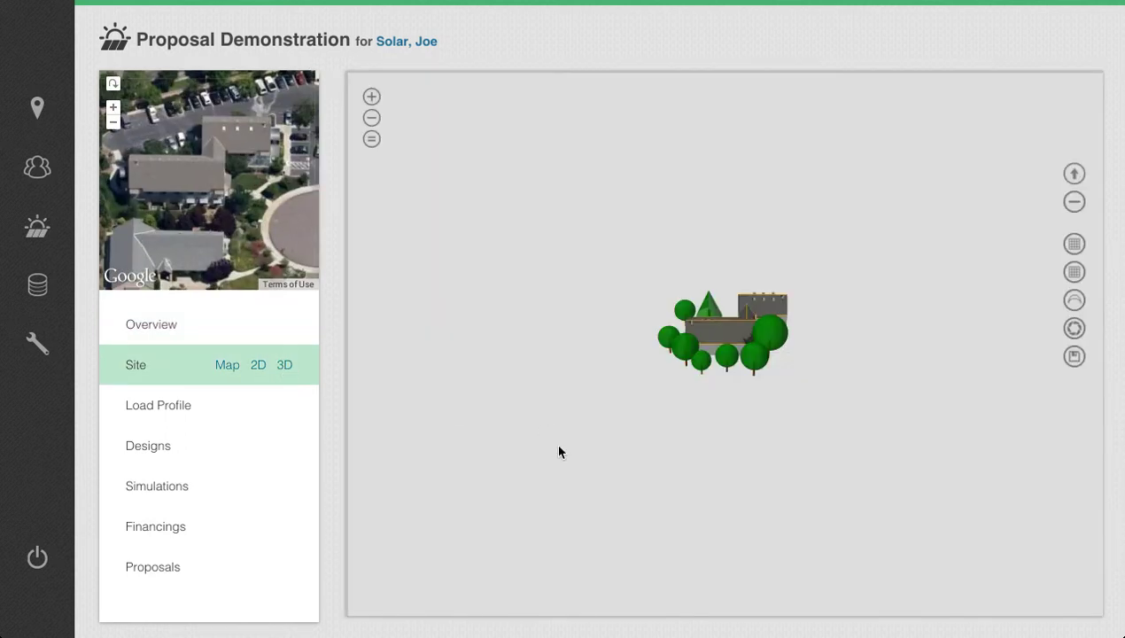
{"action": "left_click_drag", "start_coordinate": [550, 404], "coordinate": [627, 419]}
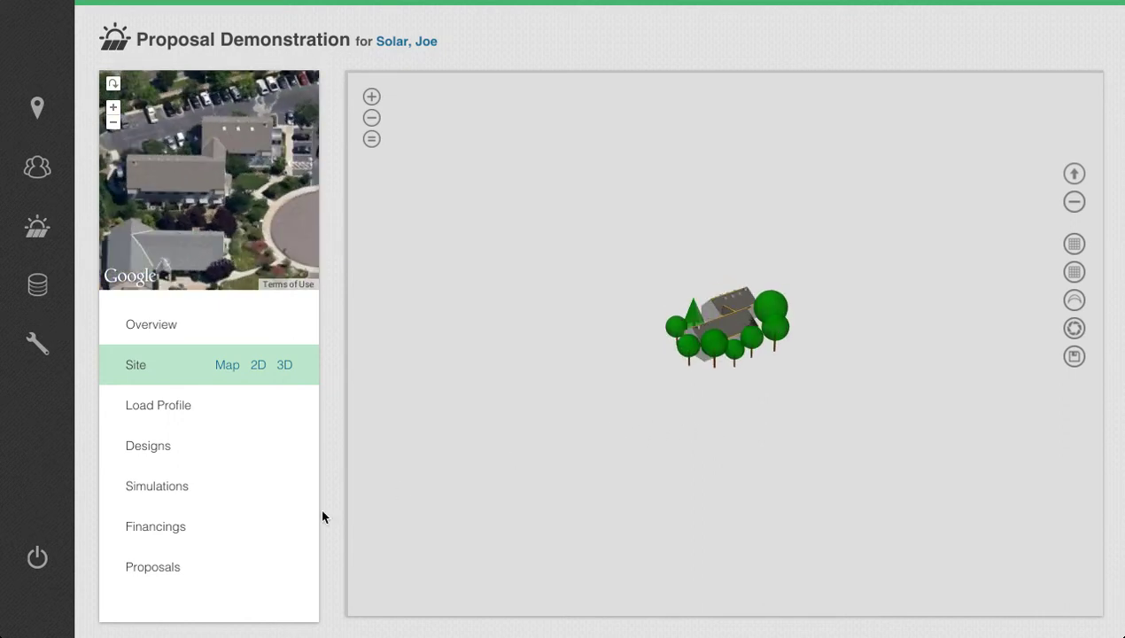
Create a proposal named Live Proposal for this installation, based on Demo Template.
{"action": "left_click", "coordinate": [154, 576]}
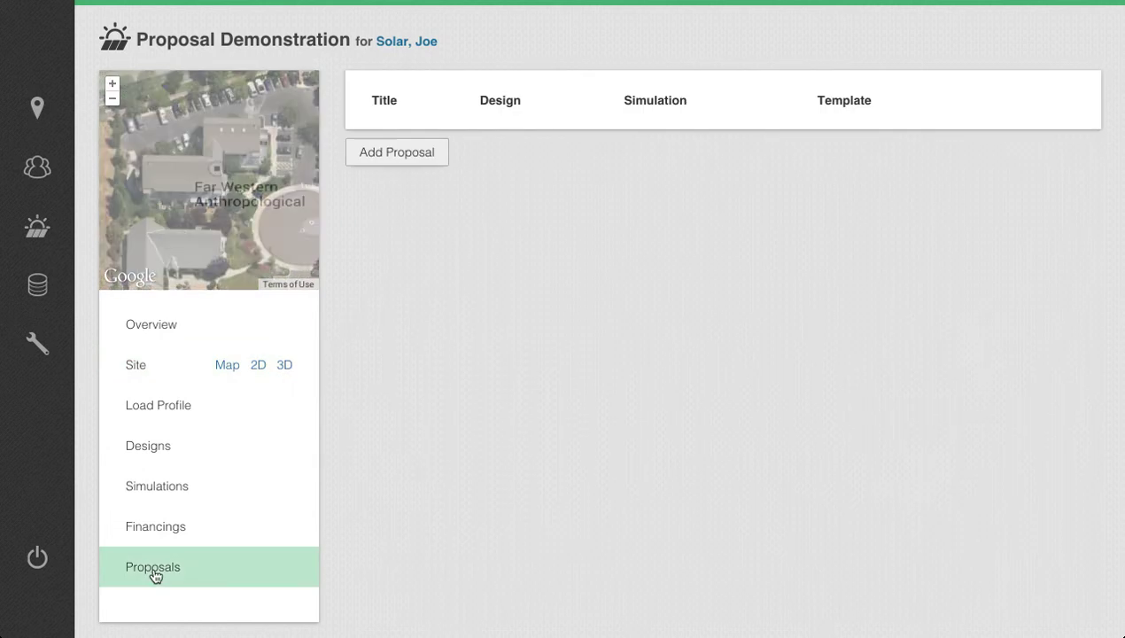
{"action": "left_click", "coordinate": [406, 165]}
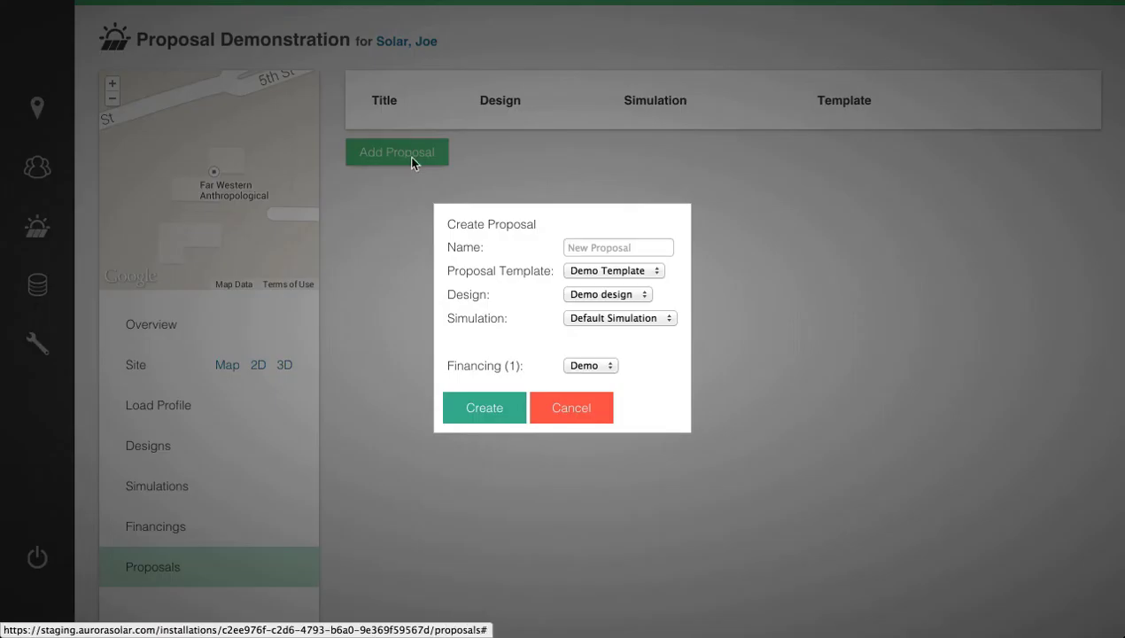
{"action": "left_click", "coordinate": [635, 247]}
{"action": "type", "text": "L"}
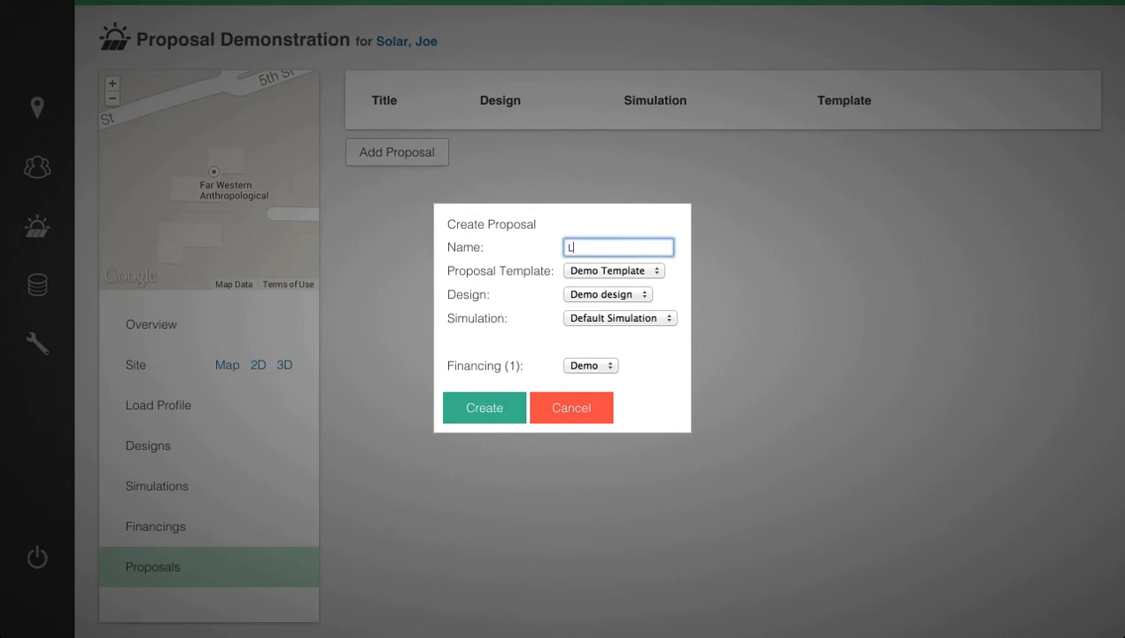
{"action": "type", "text": "ive Proposal"}
{"action": "left_click", "coordinate": [575, 274]}
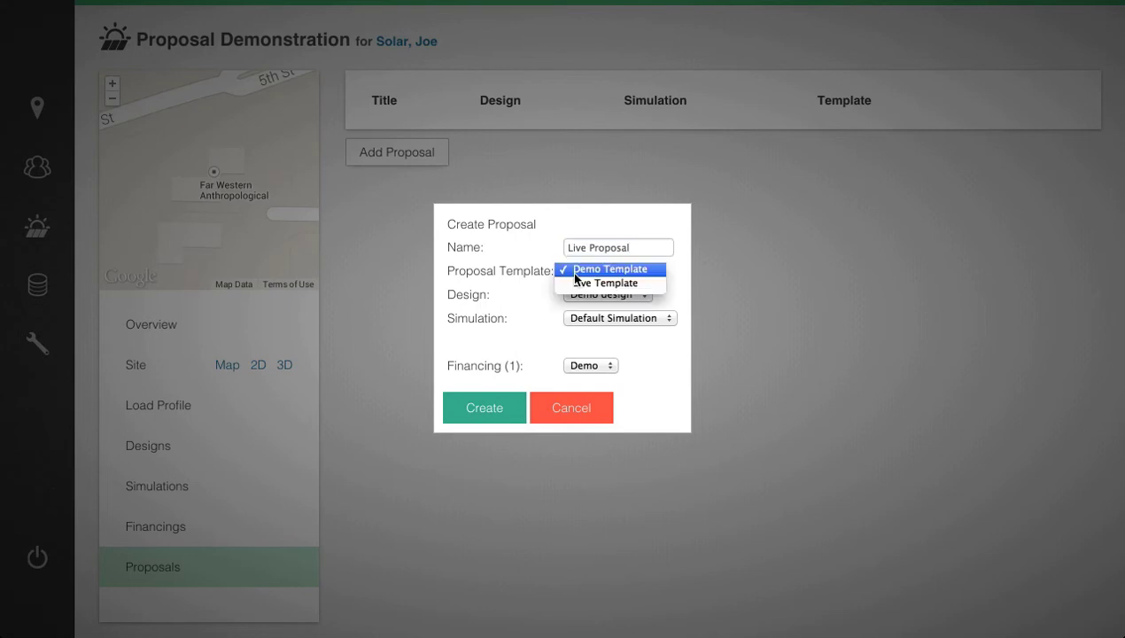
{"action": "left_click", "coordinate": [584, 271]}
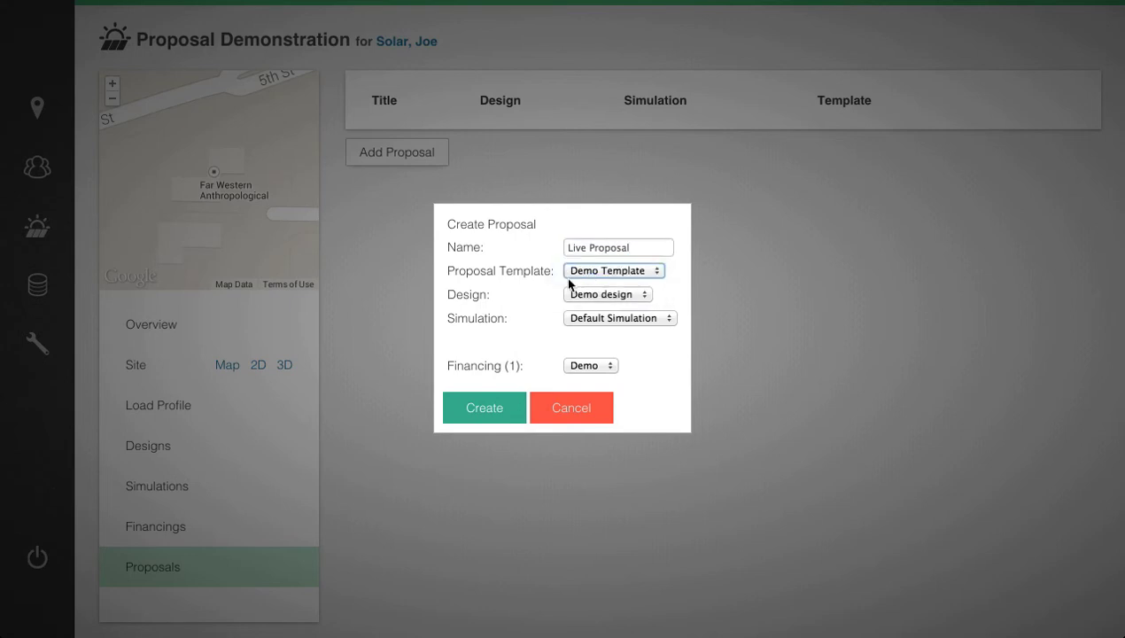
{"action": "left_click", "coordinate": [480, 412]}
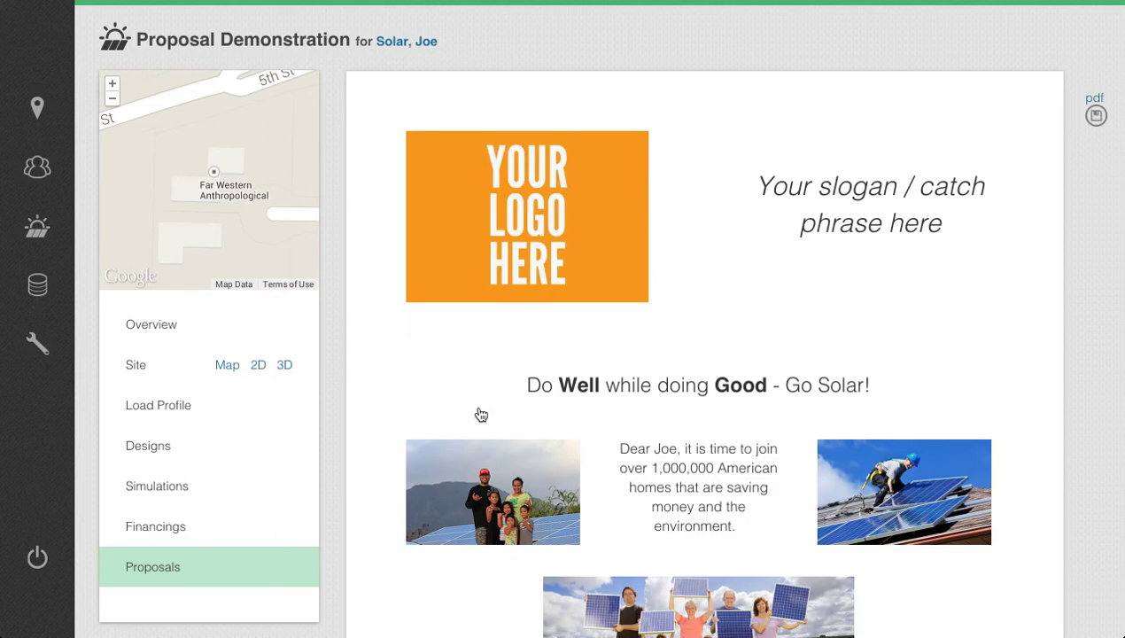
Review the proposal's cover page and shift the 2D roof layout on the second page downward within its block.
{"action": "scroll", "coordinate": [547, 387], "scroll_direction": "down", "scroll_amount": 3}
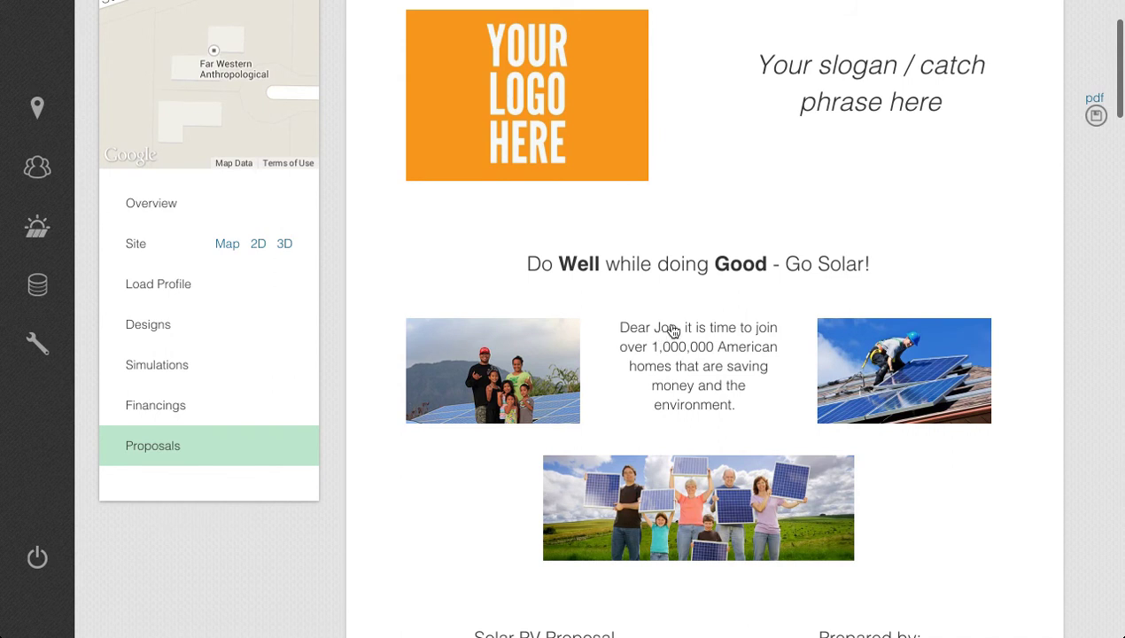
{"action": "scroll", "coordinate": [637, 361], "scroll_direction": "down", "scroll_amount": 5}
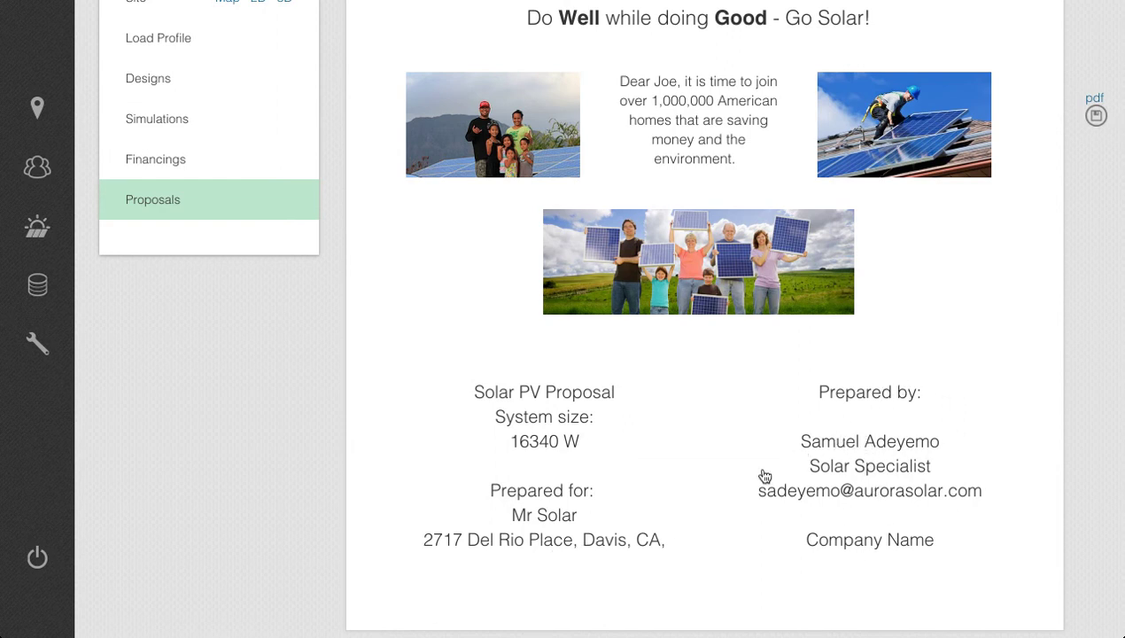
{"action": "scroll", "coordinate": [764, 475], "scroll_direction": "up", "scroll_amount": 3}
{"action": "scroll", "coordinate": [764, 476], "scroll_direction": "down", "scroll_amount": 5}
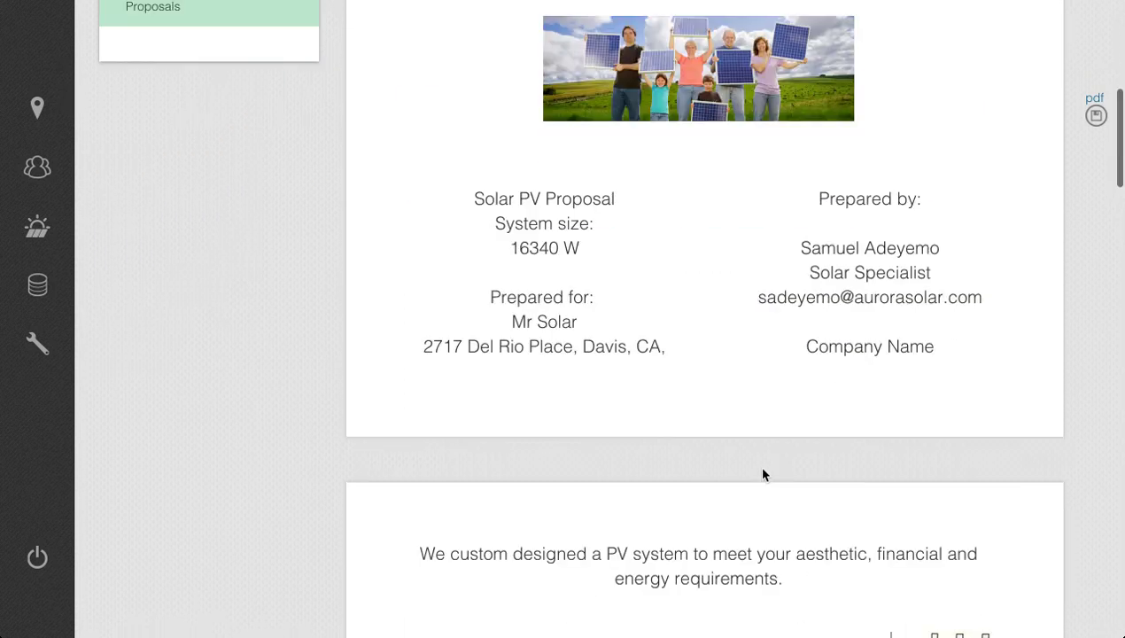
{"action": "scroll", "coordinate": [764, 476], "scroll_direction": "down", "scroll_amount": 4}
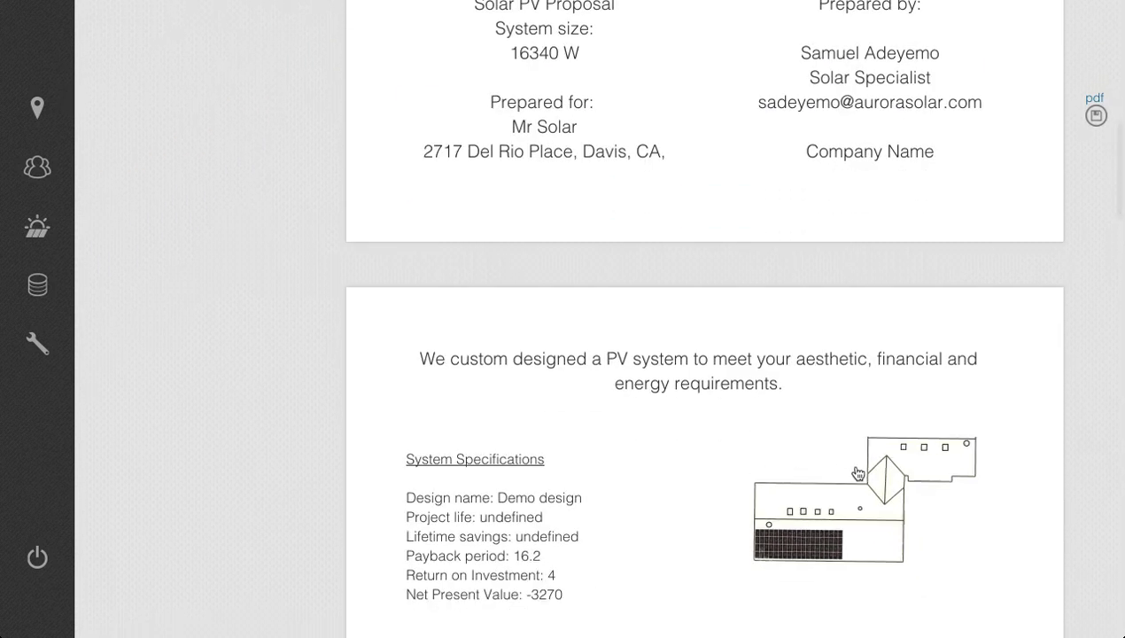
{"action": "mouse_move", "coordinate": [882, 453]}
{"action": "left_mouse_down"}
{"action": "mouse_move", "coordinate": [846, 489]}
{"action": "mouse_move", "coordinate": [879, 504]}
{"action": "mouse_move", "coordinate": [876, 480]}
{"action": "left_mouse_up"}
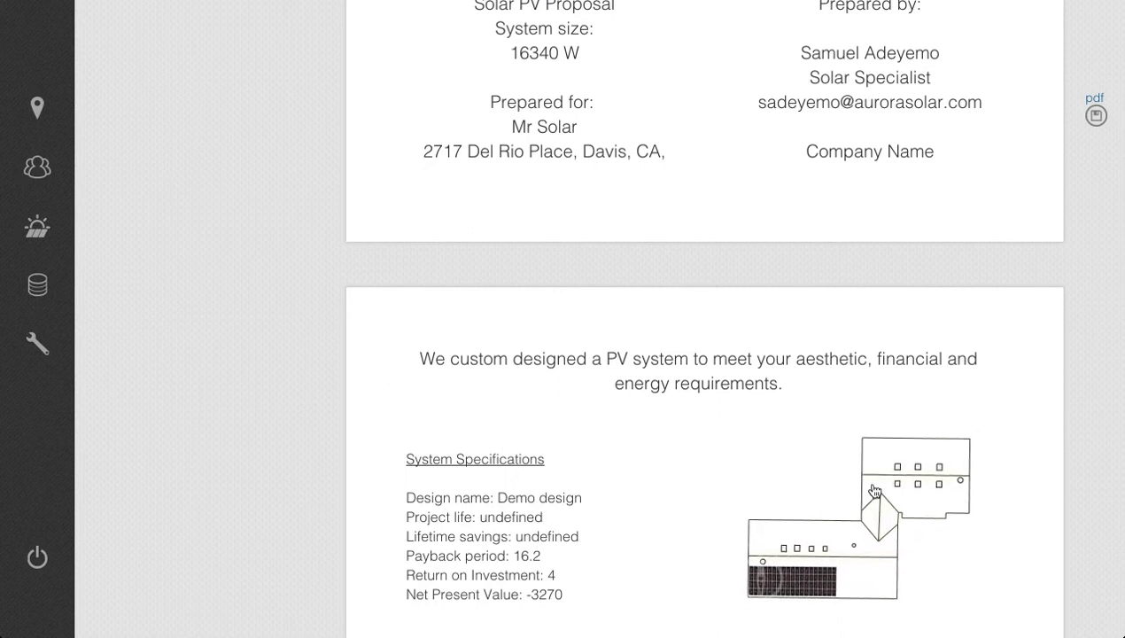
Enlarge both 3D building models below the system specifications and rotate the first one to an angled view of its solar panels.
{"action": "scroll", "coordinate": [1068, 531], "scroll_direction": "down", "scroll_amount": 5}
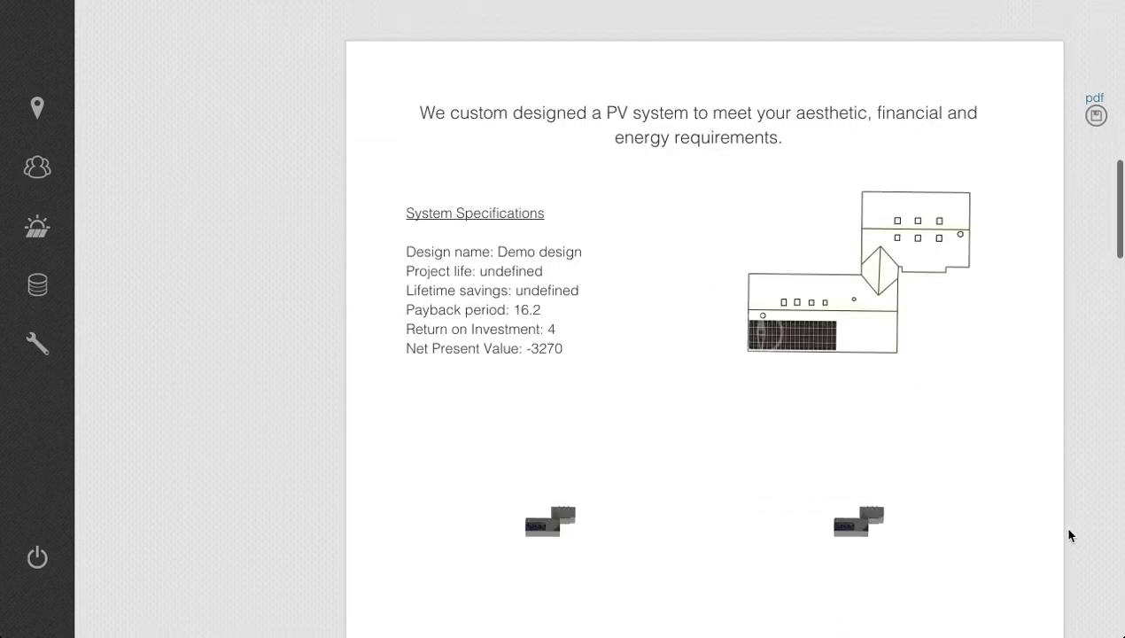
{"action": "scroll", "coordinate": [542, 416], "scroll_direction": "down", "scroll_amount": 1}
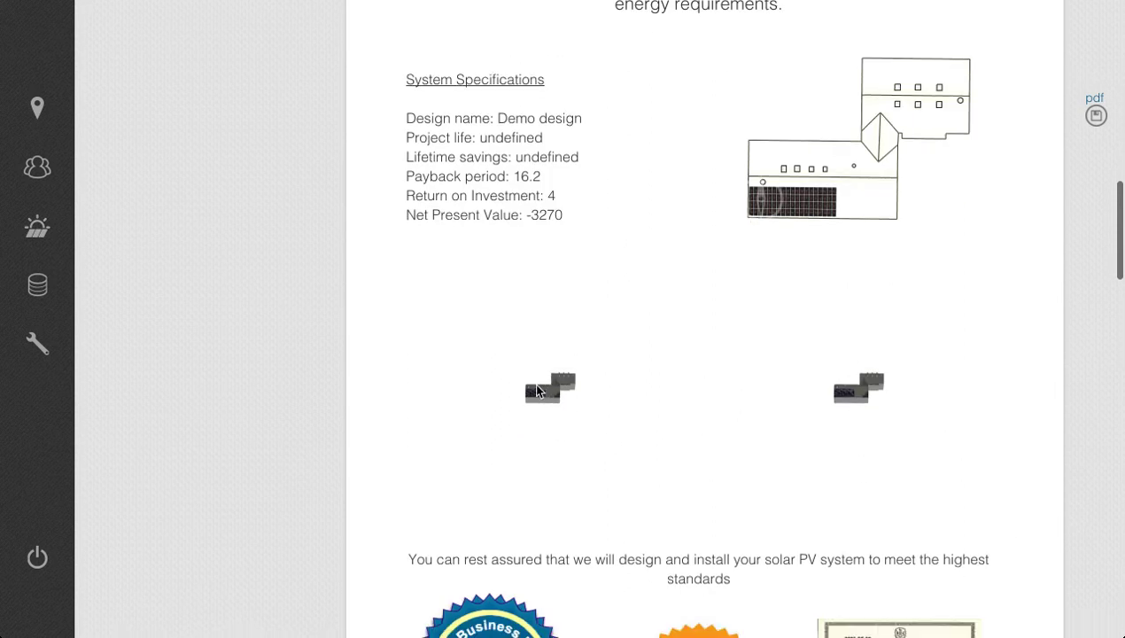
{"action": "mouse_move", "coordinate": [527, 377]}
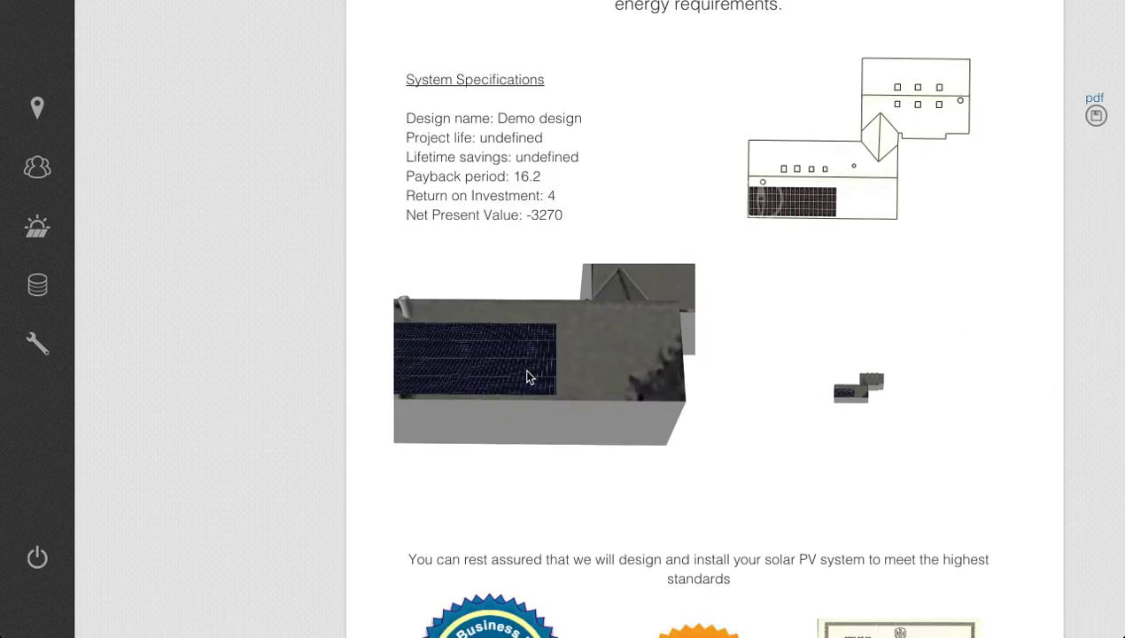
{"action": "left_click_drag", "start_coordinate": [527, 376], "coordinate": [605, 404]}
{"action": "scroll", "coordinate": [816, 339], "scroll_direction": "up", "scroll_amount": 5}
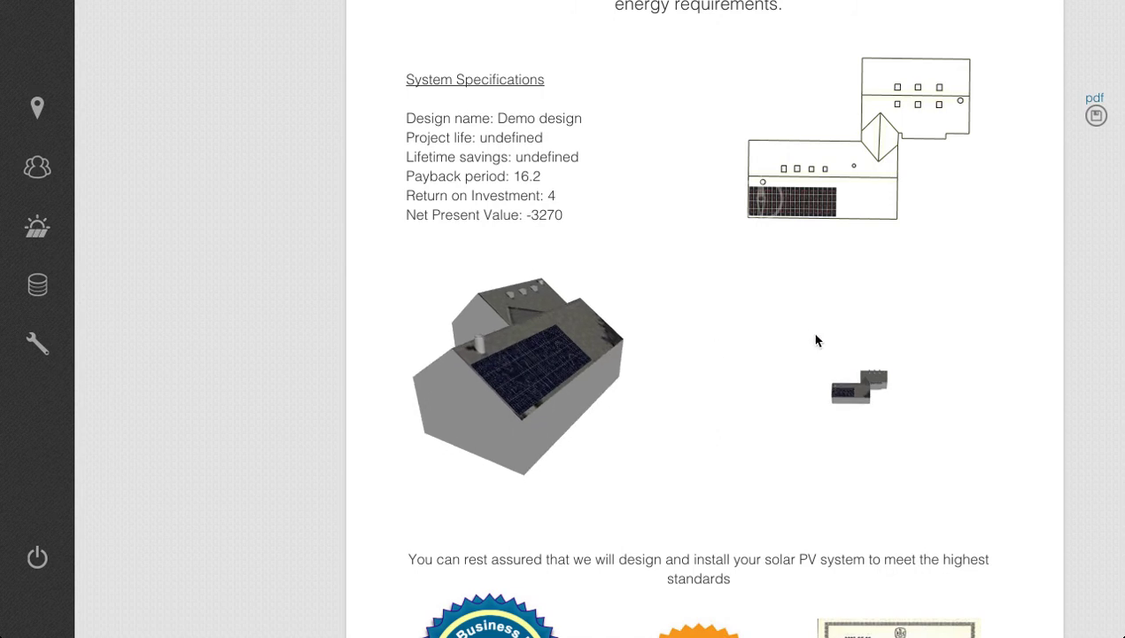
{"action": "scroll", "coordinate": [809, 358], "scroll_direction": "up", "scroll_amount": 3}
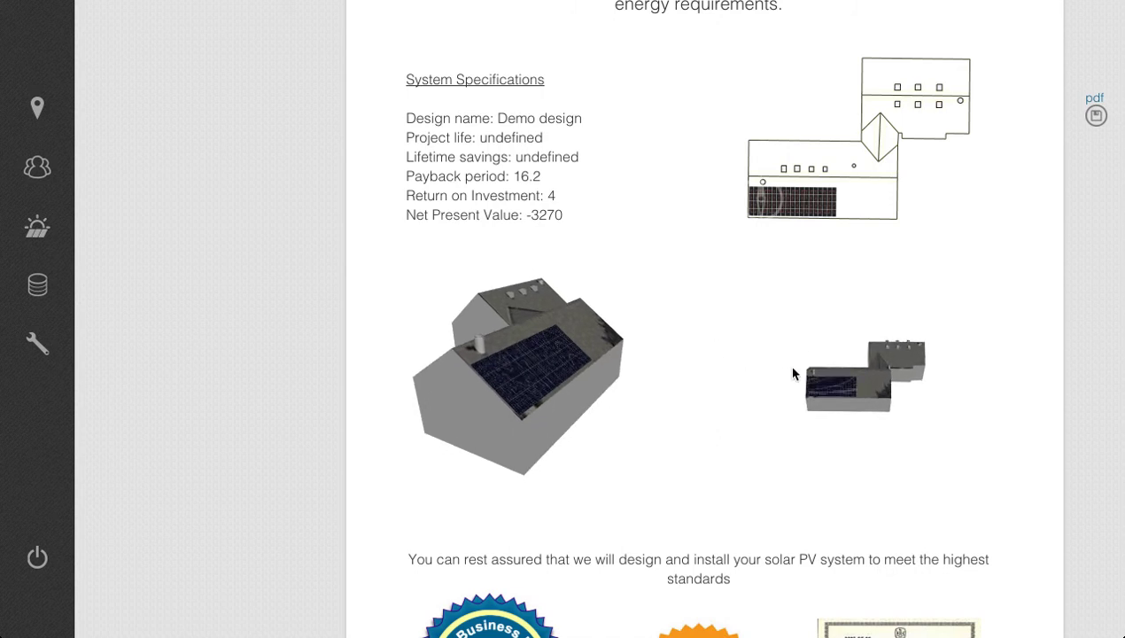
Turn off satellite imagery in the second 3D block, give it a border and gray background, and rotate its model to an angled view.
{"action": "double_click", "coordinate": [810, 361]}
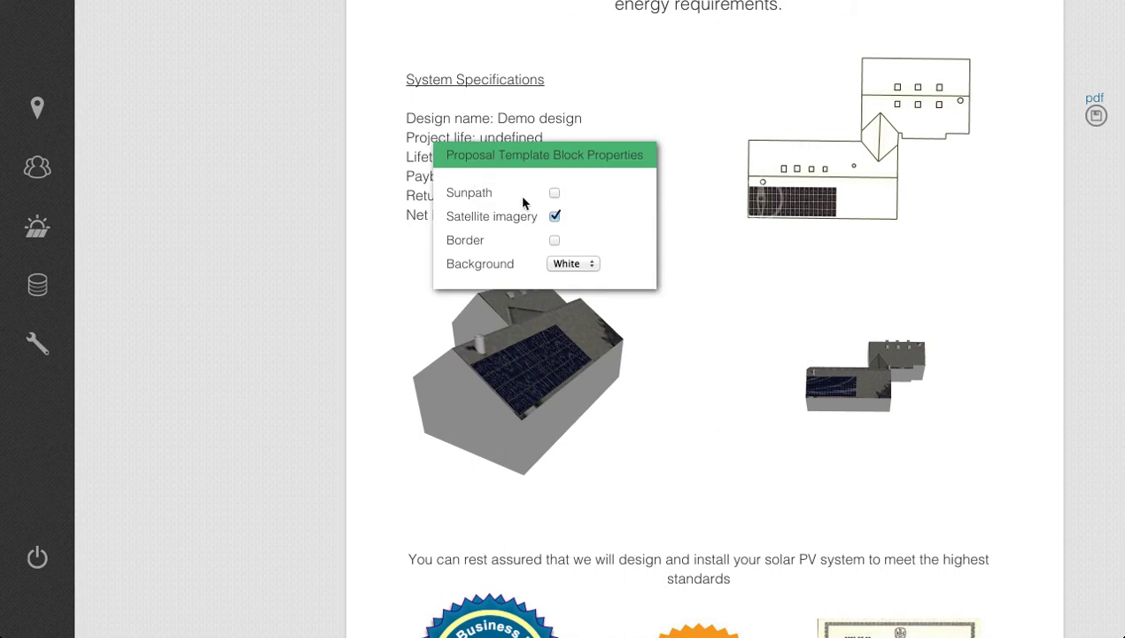
{"action": "left_click", "coordinate": [555, 216]}
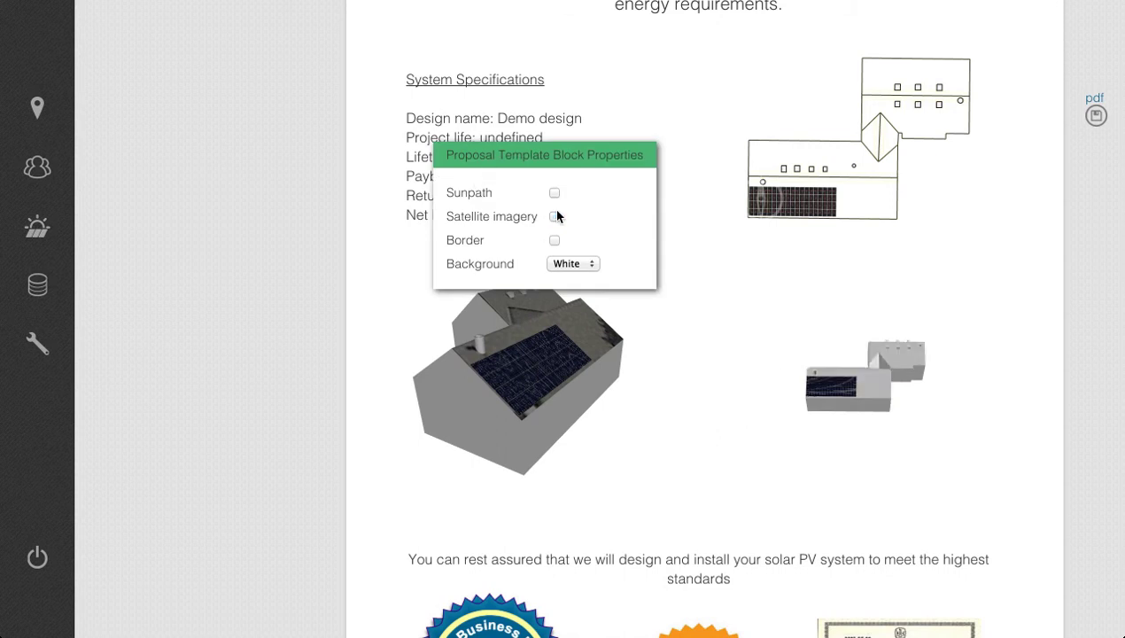
{"action": "left_click", "coordinate": [582, 262]}
{"action": "left_click", "coordinate": [580, 247]}
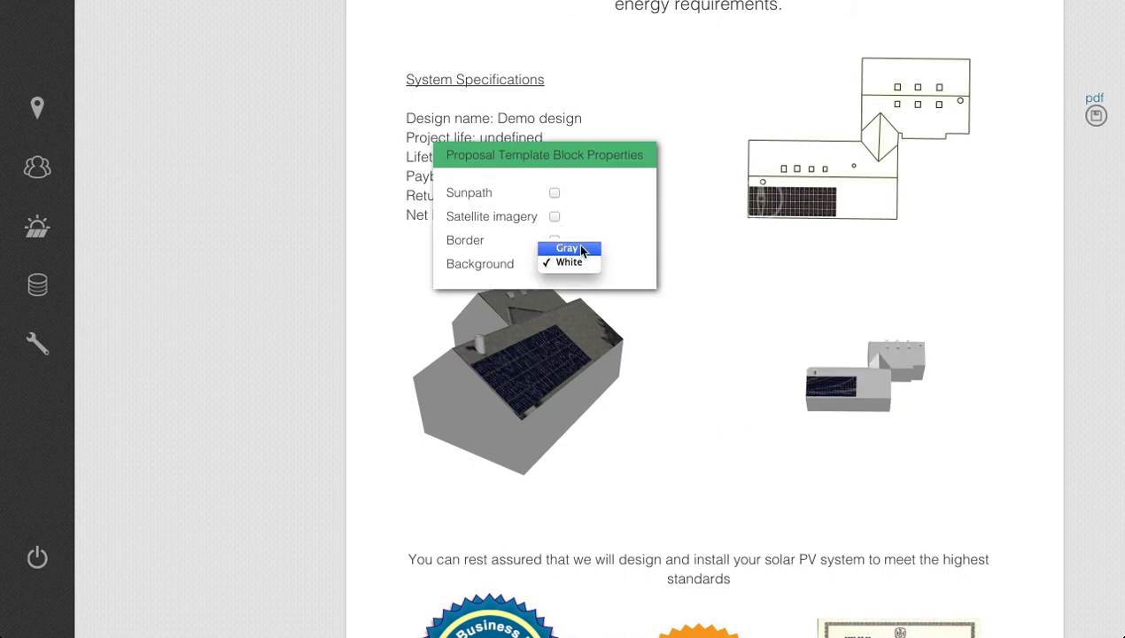
{"action": "left_click", "coordinate": [549, 239]}
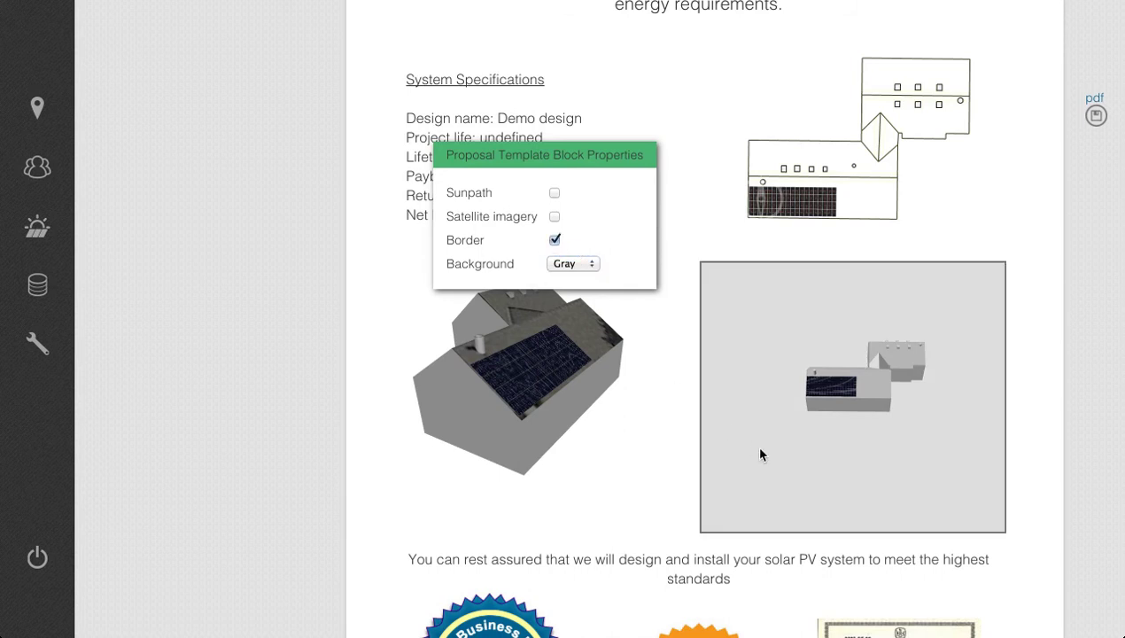
{"action": "left_click_drag", "start_coordinate": [761, 419], "coordinate": [859, 435]}
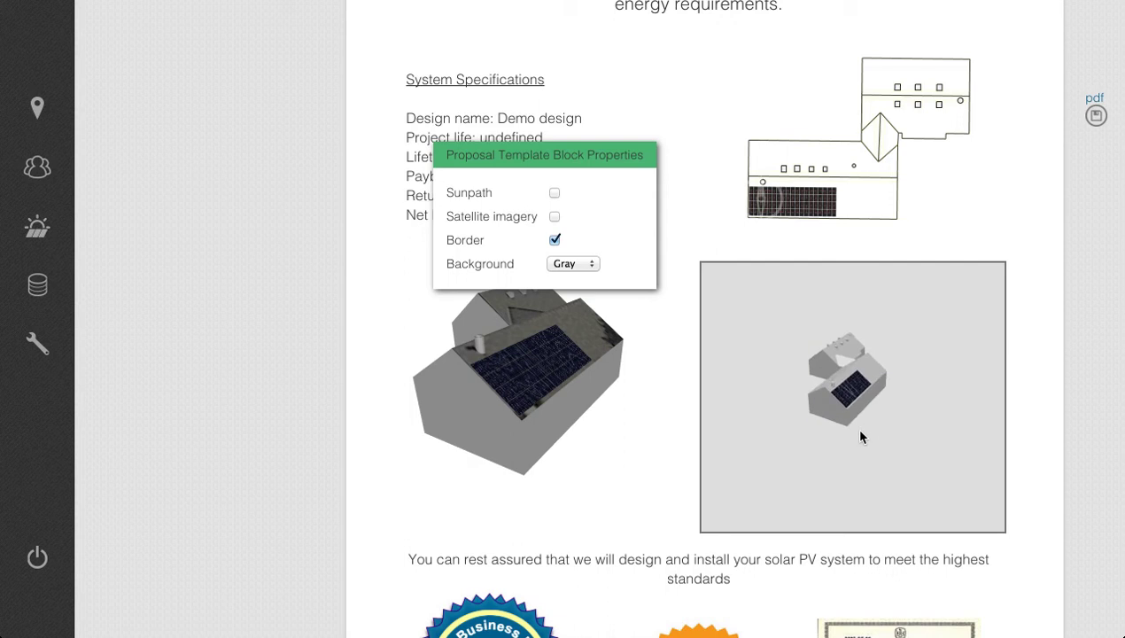
Enlarge the building model inside the bordered 3D block with the gray background and close the block's properties.
{"action": "scroll", "coordinate": [860, 430], "scroll_direction": "up", "scroll_amount": 10}
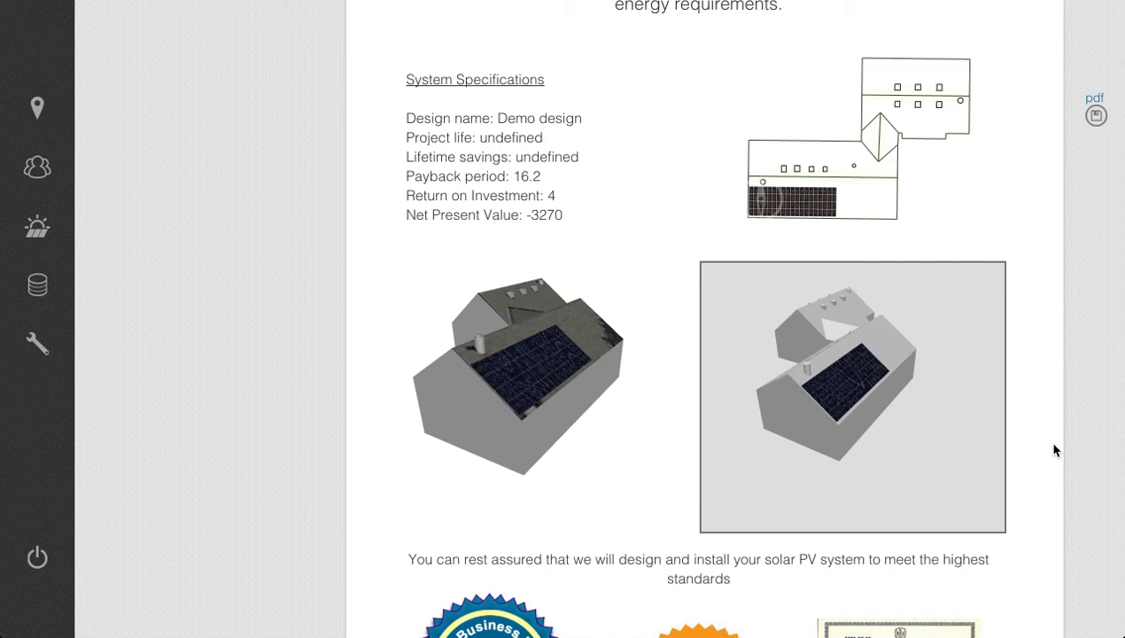
Review the rest of the proposal, from the certifications through the investment charts and environmental impact figures to the closing company and contact page.
{"action": "scroll", "coordinate": [1053, 448], "scroll_direction": "down", "scroll_amount": 4}
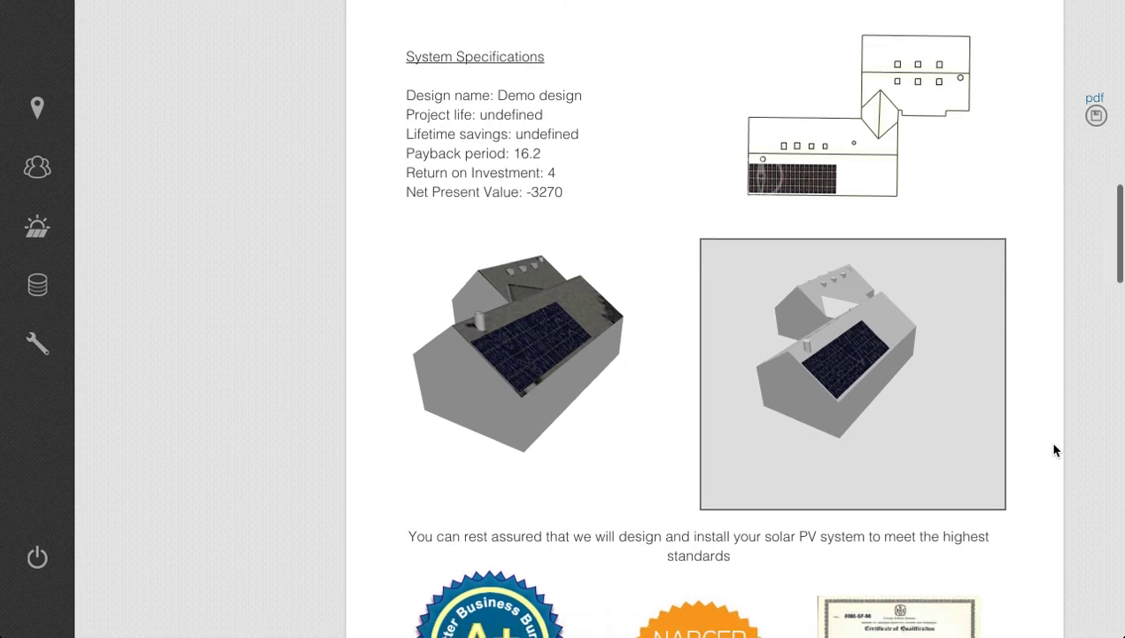
{"action": "scroll", "coordinate": [1053, 450], "scroll_direction": "down", "scroll_amount": 5}
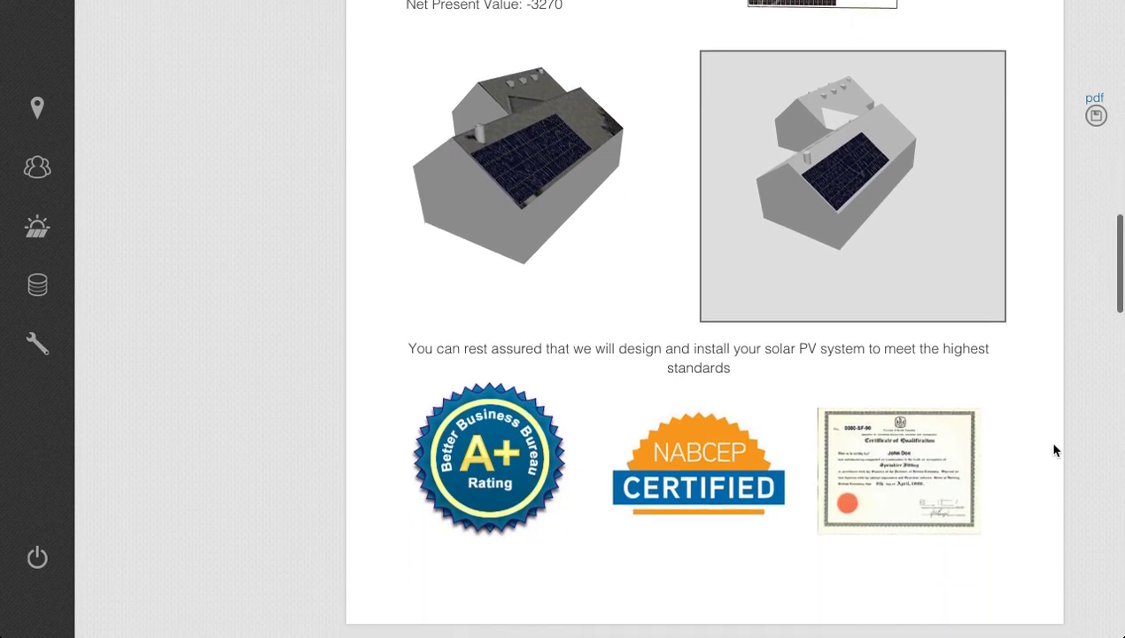
{"action": "scroll", "coordinate": [1053, 450], "scroll_direction": "down", "scroll_amount": 10}
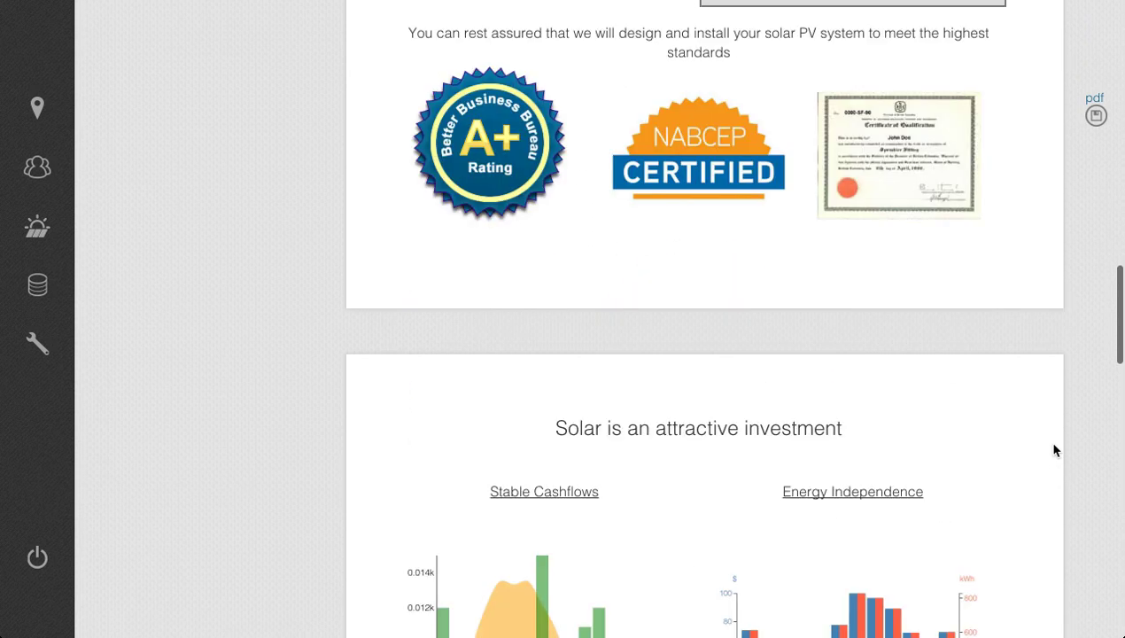
{"action": "scroll", "coordinate": [1053, 450], "scroll_direction": "down", "scroll_amount": 8}
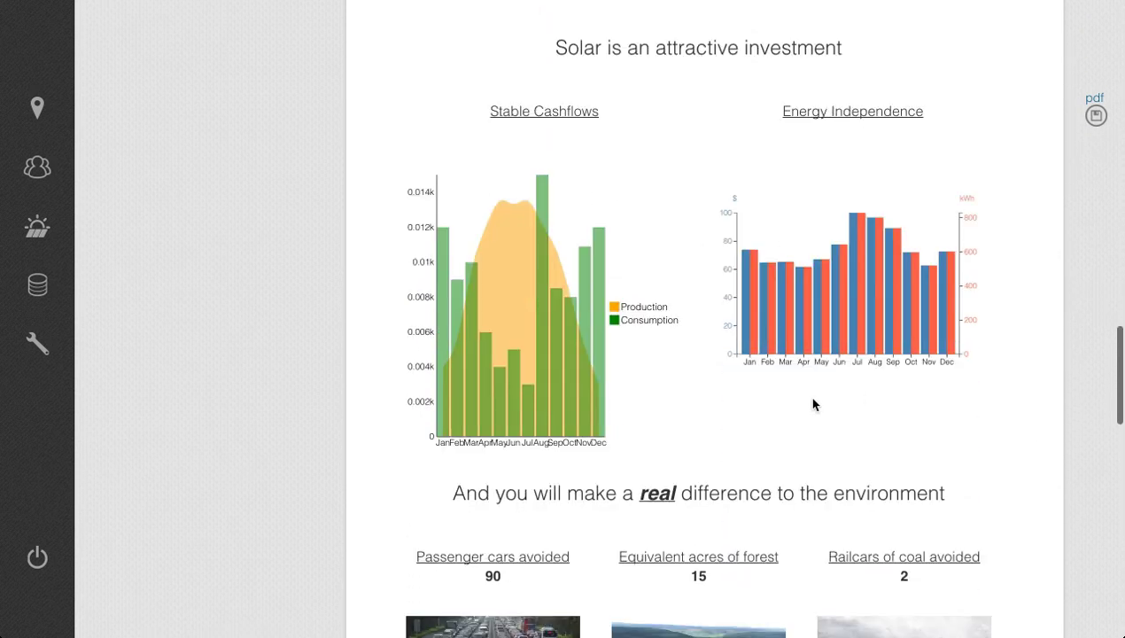
{"action": "scroll", "coordinate": [886, 440], "scroll_direction": "down", "scroll_amount": 2}
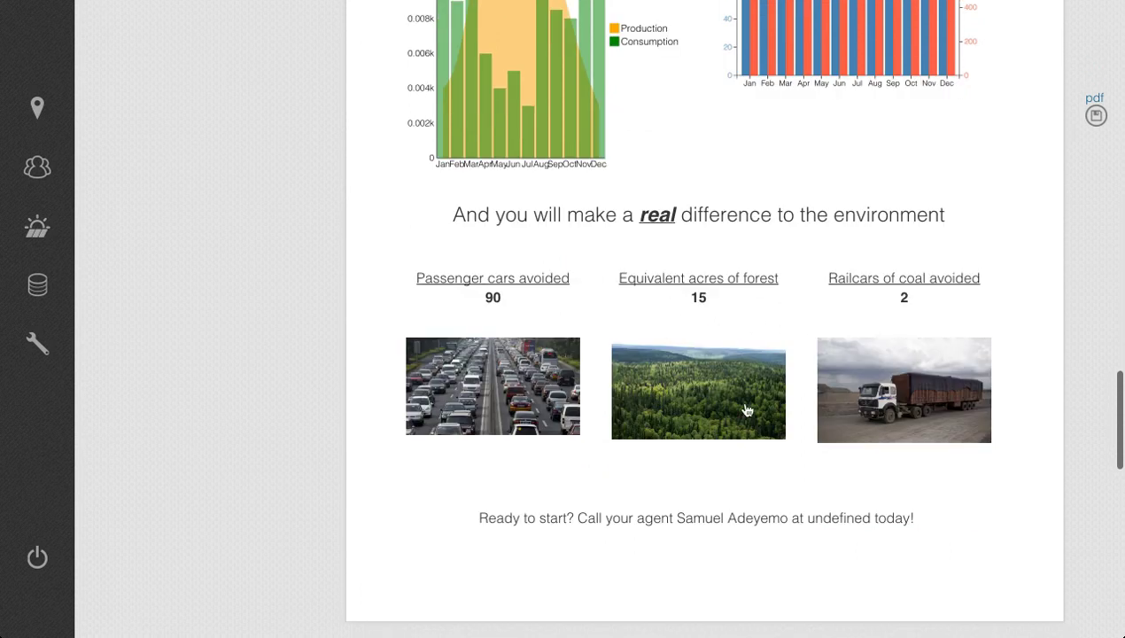
{"action": "scroll", "coordinate": [744, 407], "scroll_direction": "down", "scroll_amount": 4}
{"action": "scroll", "coordinate": [745, 408], "scroll_direction": "down", "scroll_amount": 7}
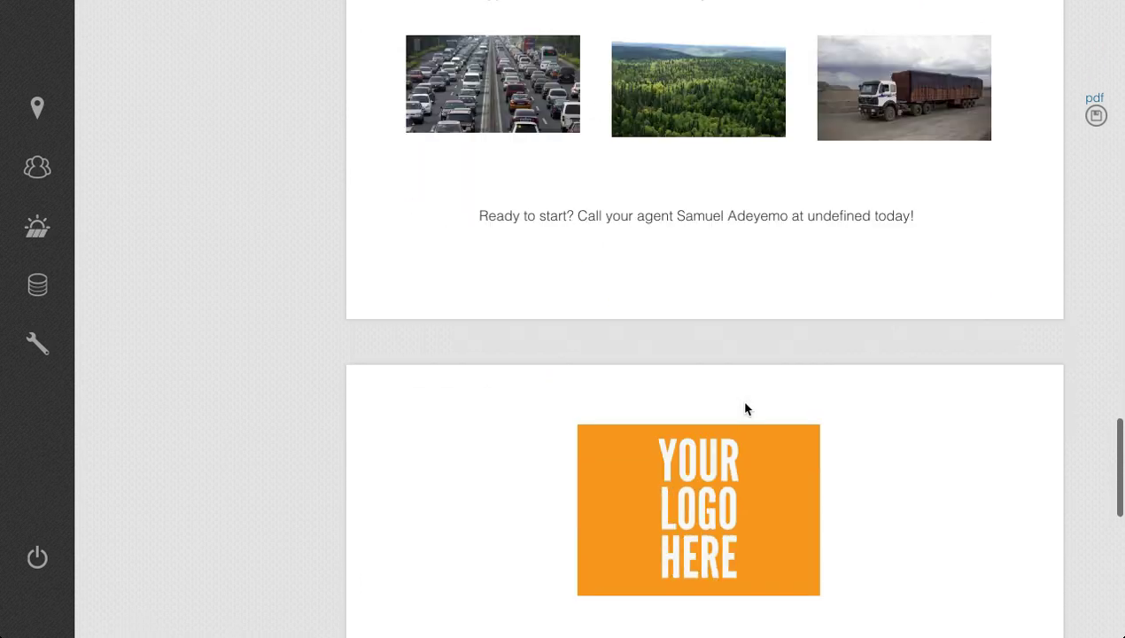
{"action": "scroll", "coordinate": [745, 408], "scroll_direction": "down", "scroll_amount": 10}
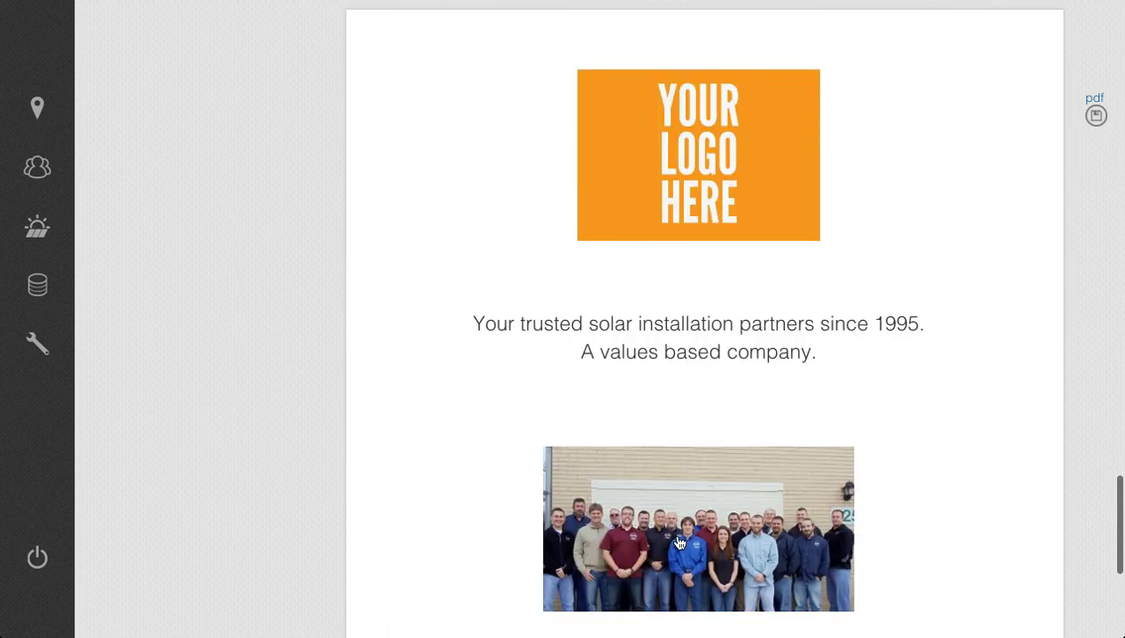
{"action": "scroll", "coordinate": [677, 540], "scroll_direction": "down", "scroll_amount": 5}
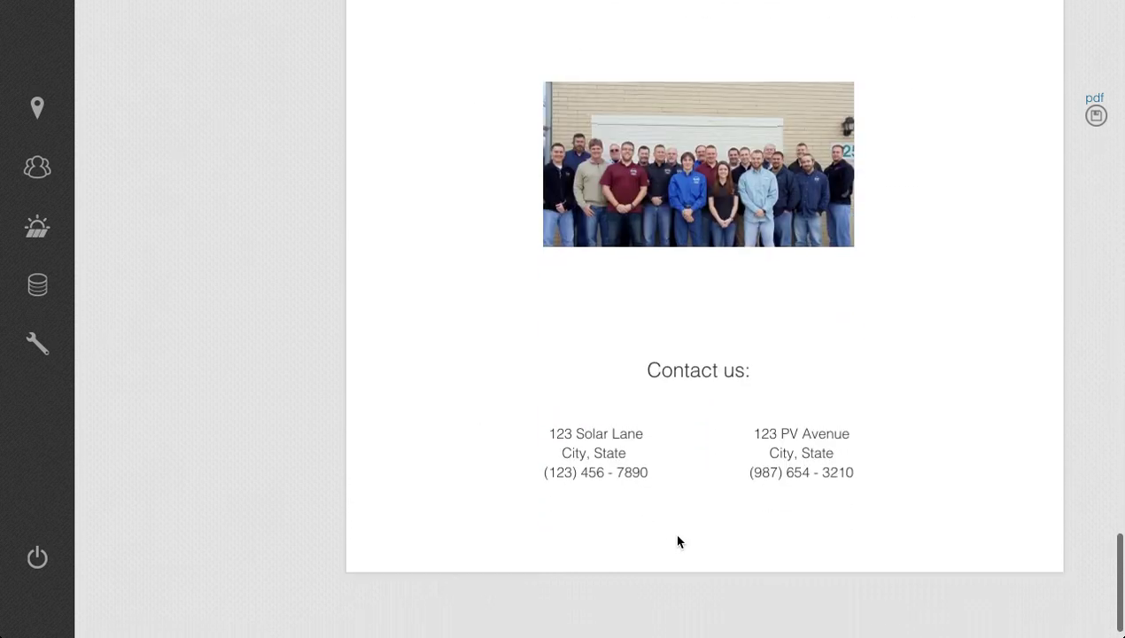
{"action": "scroll", "coordinate": [677, 540], "scroll_direction": "up", "scroll_amount": 5}
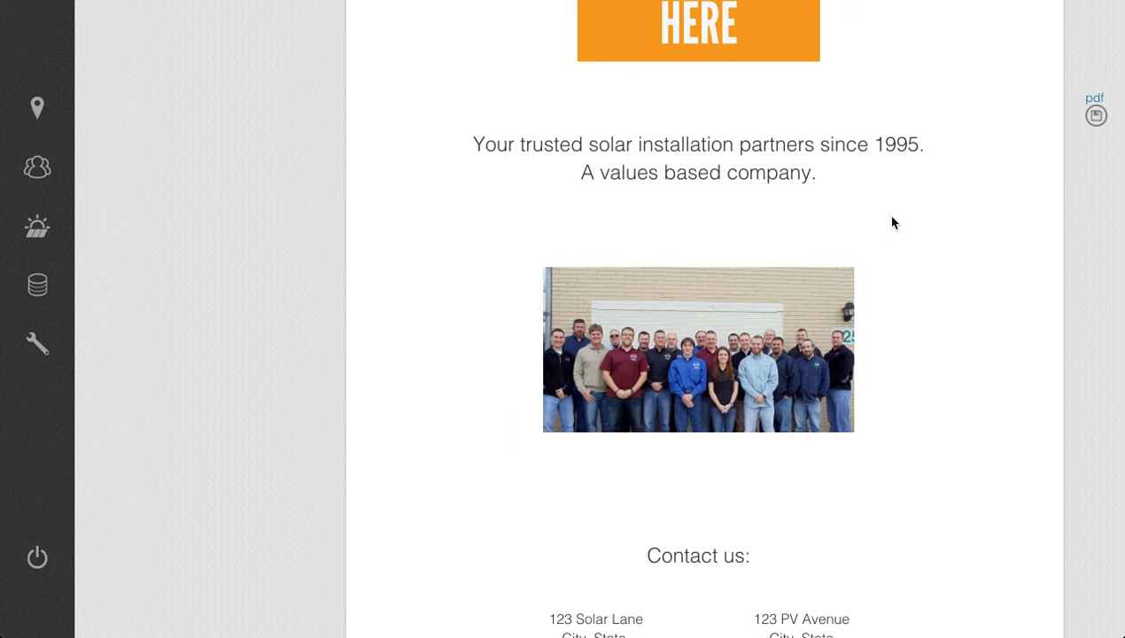
{"action": "scroll", "coordinate": [892, 223], "scroll_direction": "up", "scroll_amount": 3}
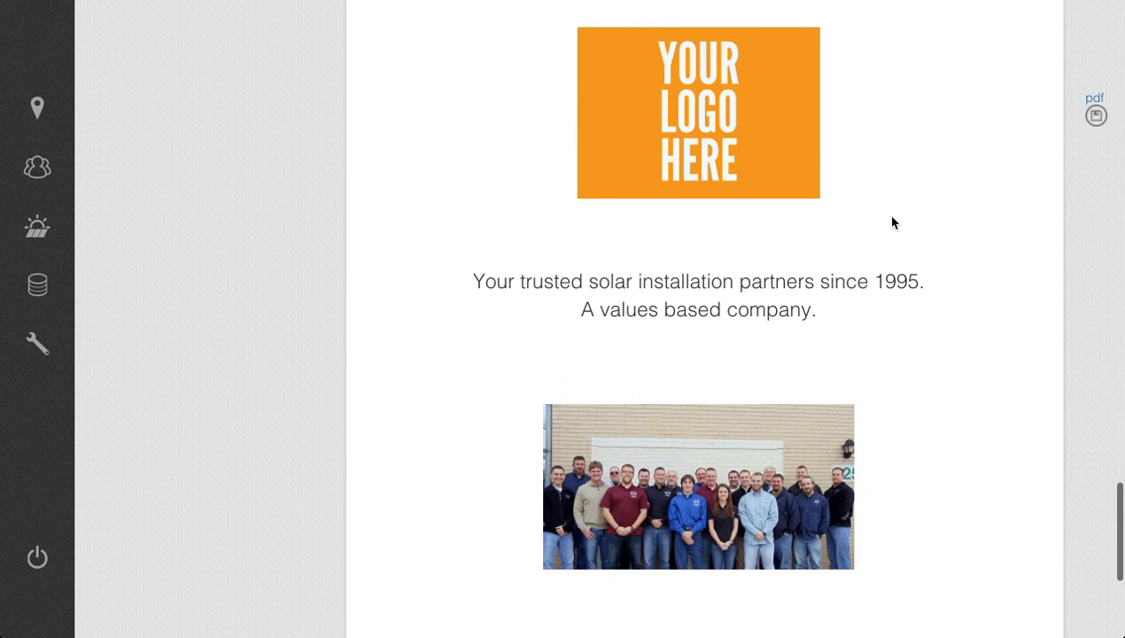